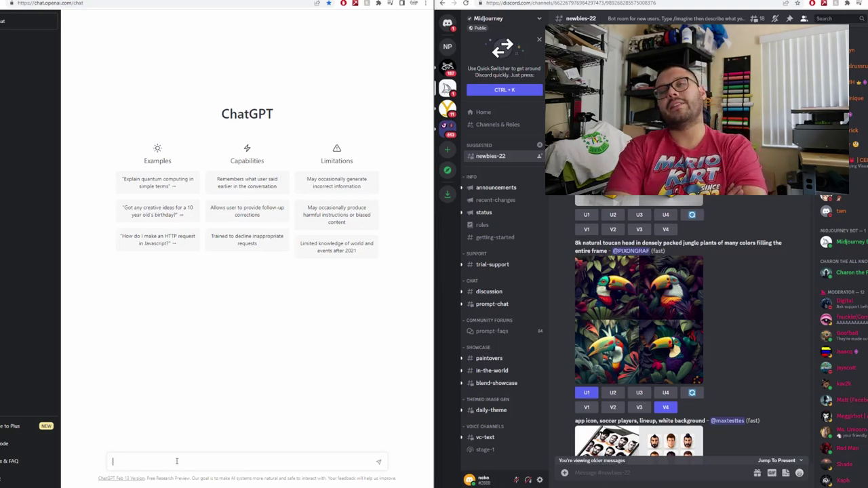
# Ask ChatGPT: 'Give me 5 tshirt ideas that include christmas, an american flag, and santa'
pyautogui.click(176, 461)
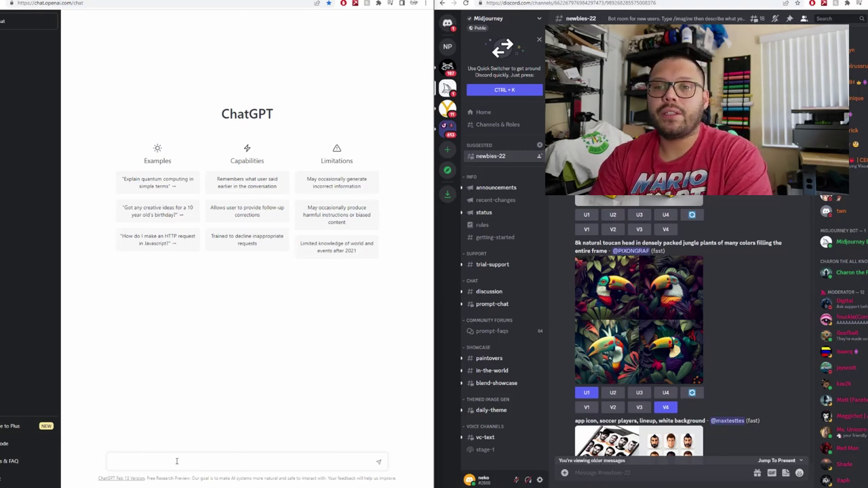
pyautogui.write('Give me')
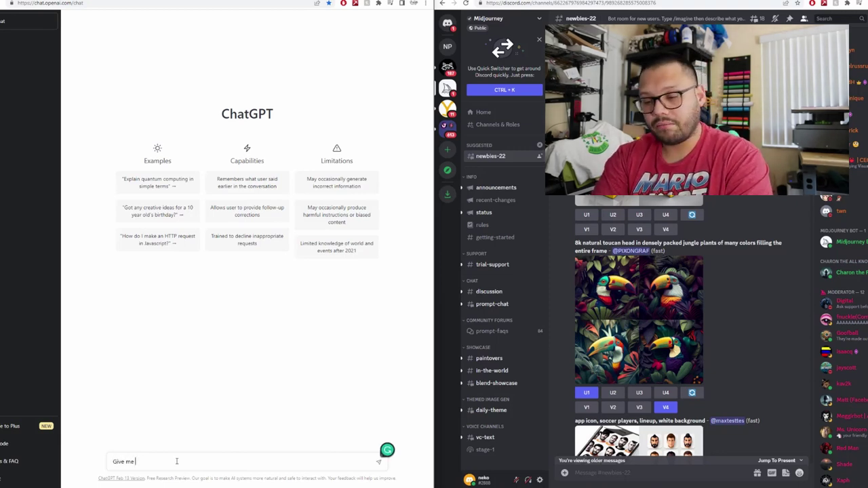
pyautogui.write(' 5 tshirt ideas that inclu')
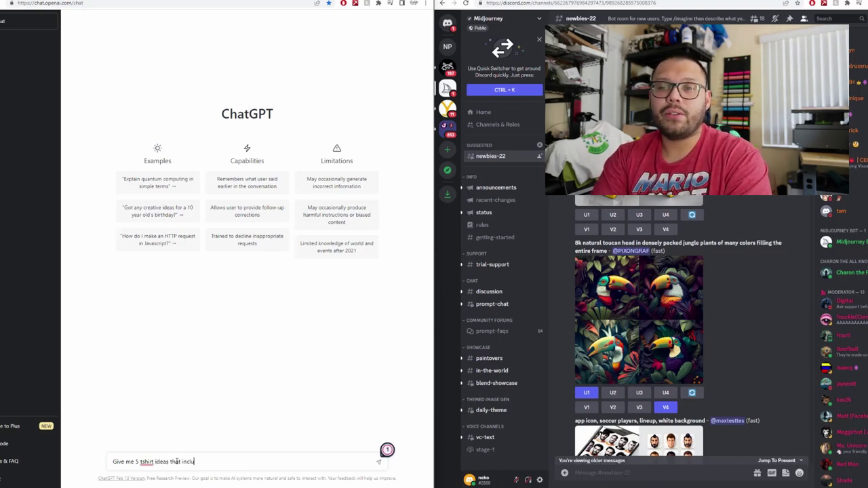
pyautogui.write('de christmas, a')
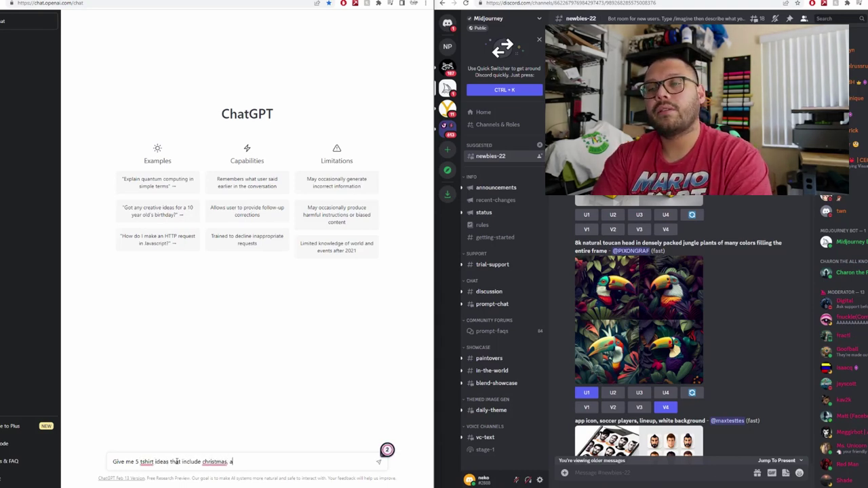
pyautogui.write('n american flag, a')
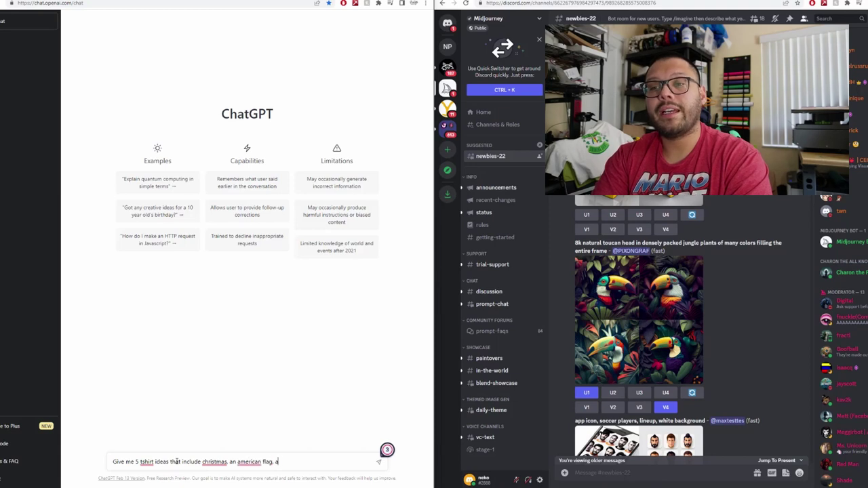
pyautogui.write('nd santa')
pyautogui.press('Return')
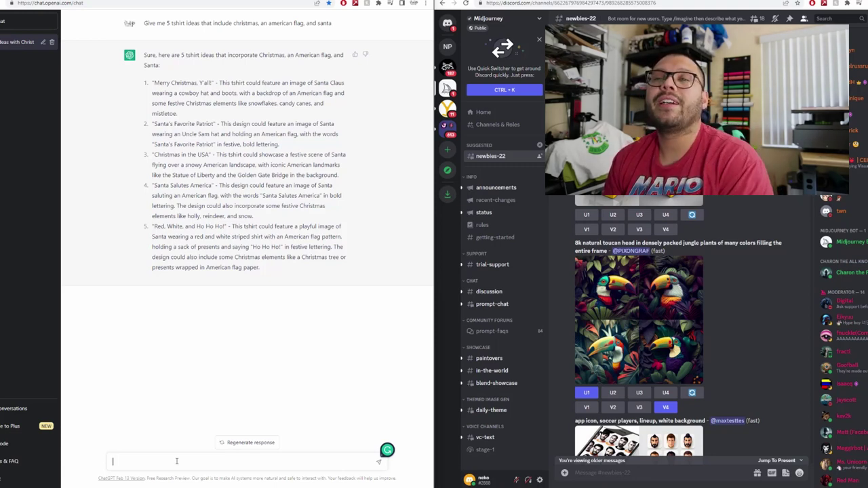
# Copy the 'Santa's Favorite Patriot' description of Santa in an Uncle Sam hat holding a flag
pyautogui.click(176, 461)
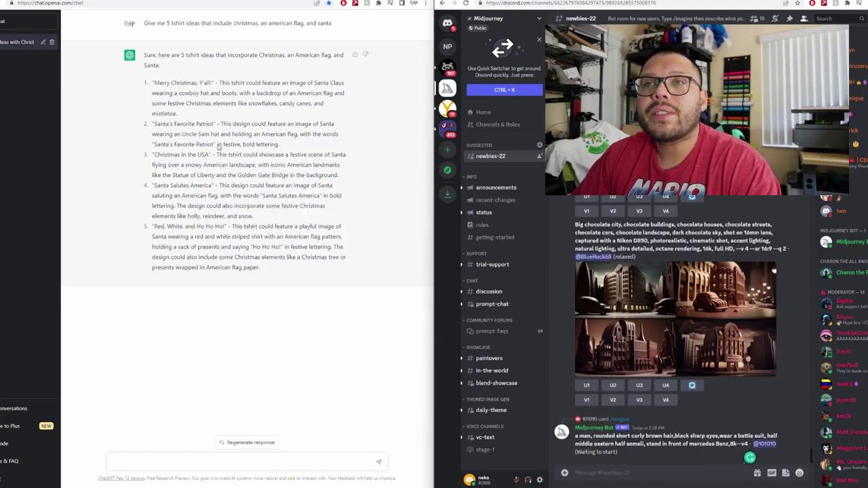
pyautogui.moveTo(288, 124)
pyautogui.mouseDown()
pyautogui.moveTo(301, 124)
pyautogui.moveTo(209, 134)
pyautogui.moveTo(338, 135)
pyautogui.moveTo(277, 135)
pyautogui.moveTo(279, 145)
pyautogui.mouseUp()
pyautogui.hotkey('ctrl', 'c')
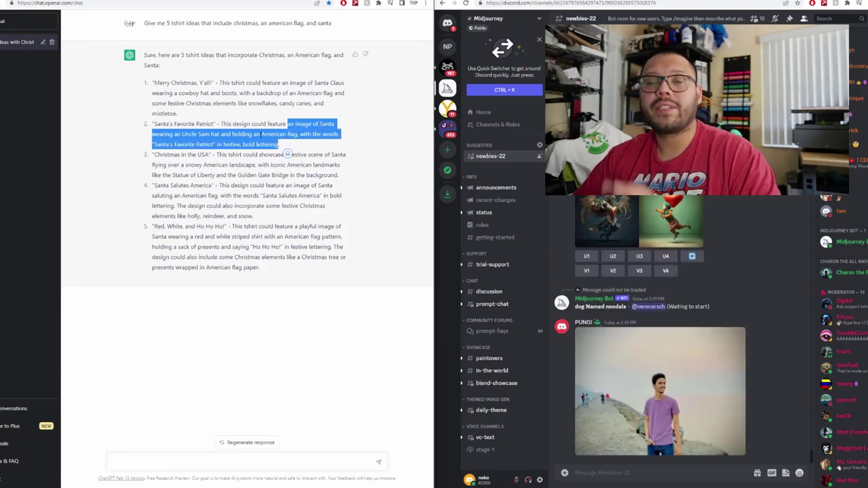
pyautogui.click(749, 457)
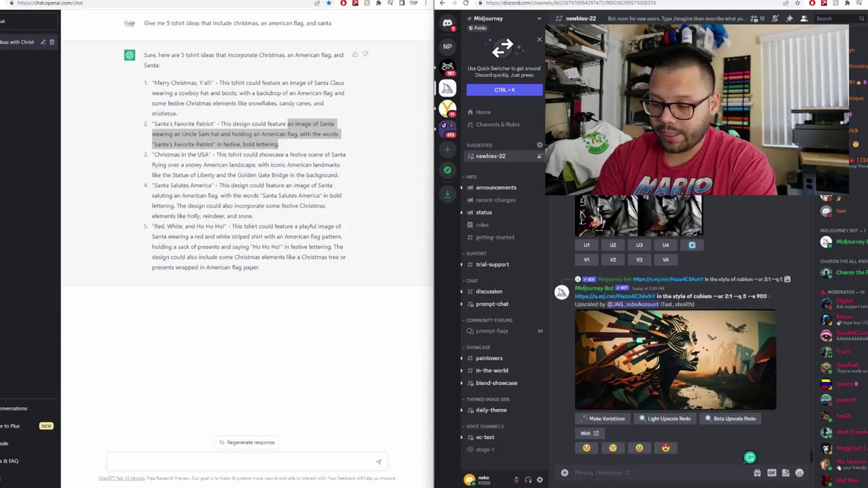
# Run /imagine with the pasted Santa description followed by 'as a tshirt design'
pyautogui.write('/')
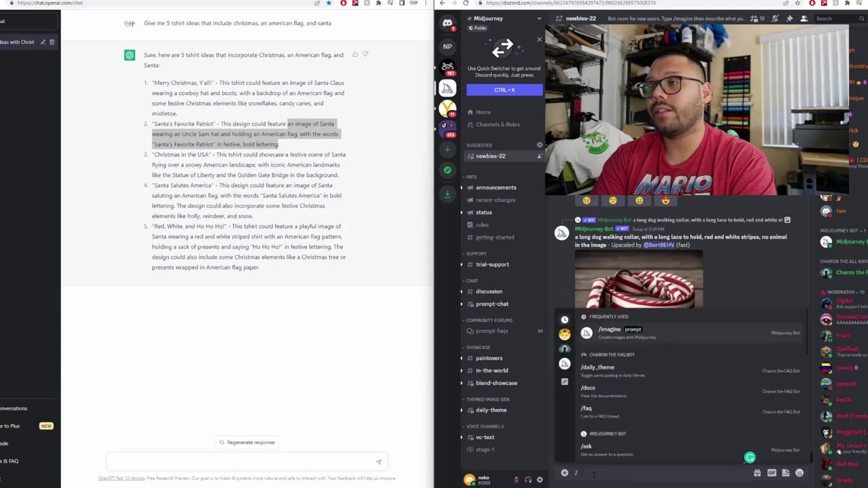
pyautogui.write('imagine')
pyautogui.press('Tab')
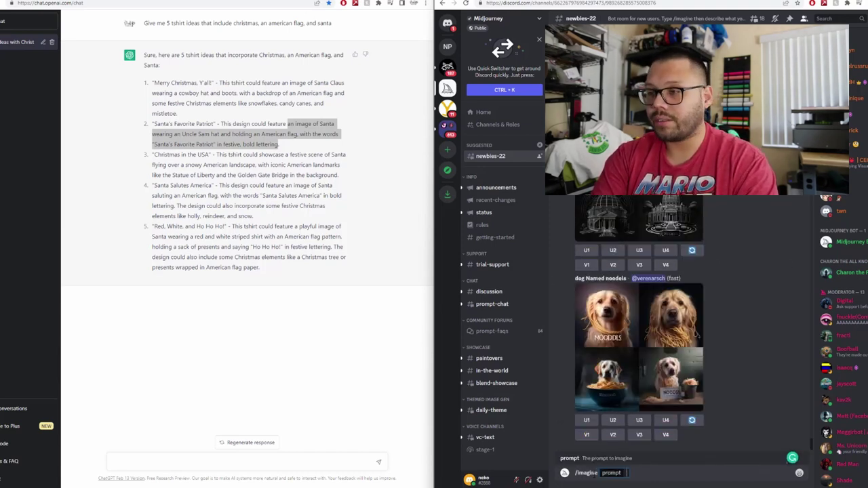
pyautogui.hotkey('ctrl', 'v')
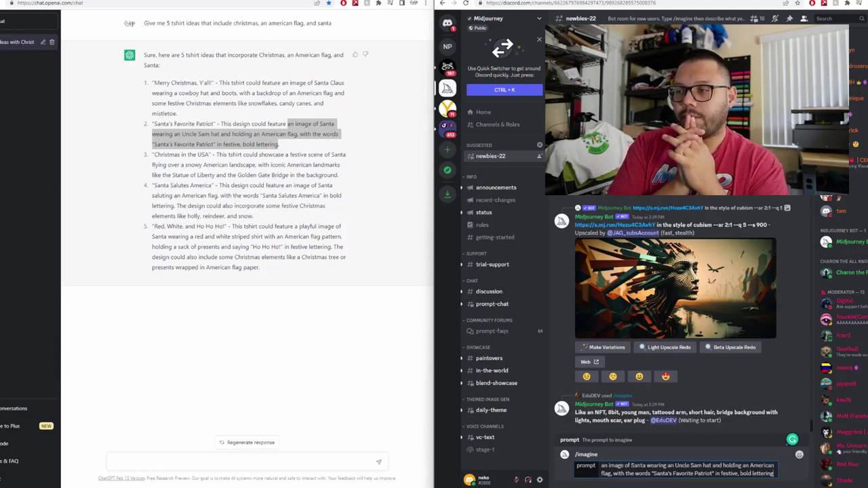
pyautogui.write('as a ts')
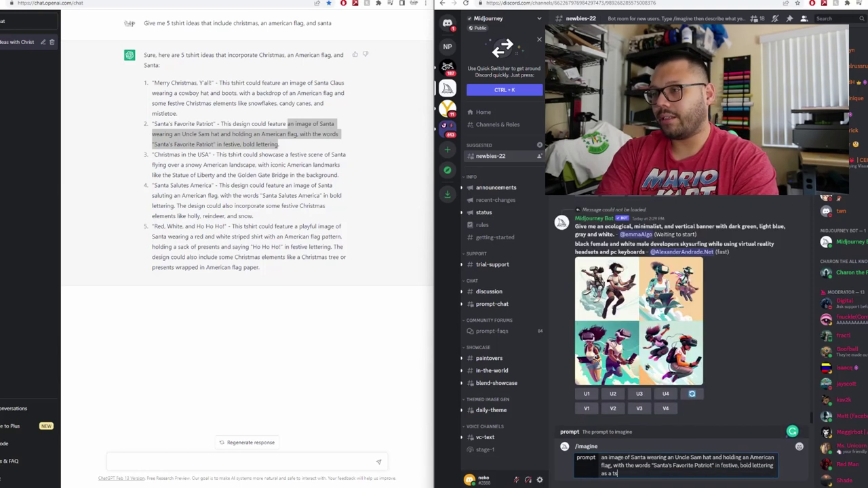
pyautogui.write('hirt design')
pyautogui.press('Return')
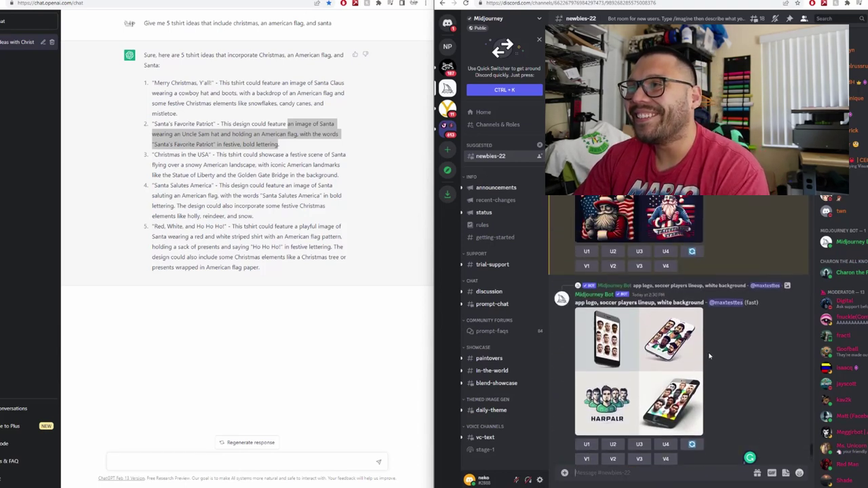
pyautogui.click(631, 217)
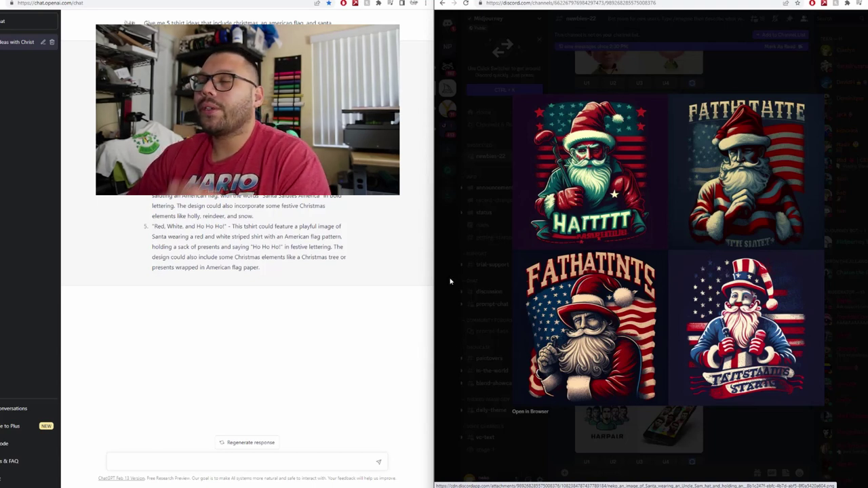
pyautogui.click(674, 427)
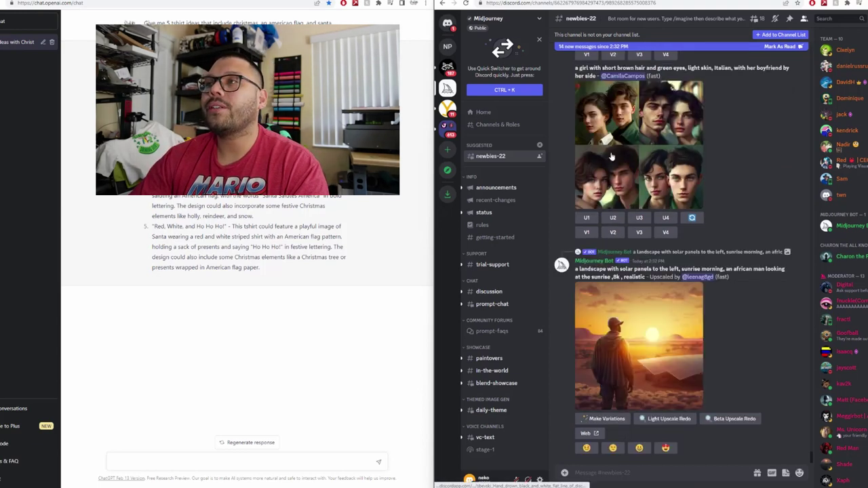
# Preview the enlarged disco image grid, then close it
pyautogui.scroll(5, 637, 271)
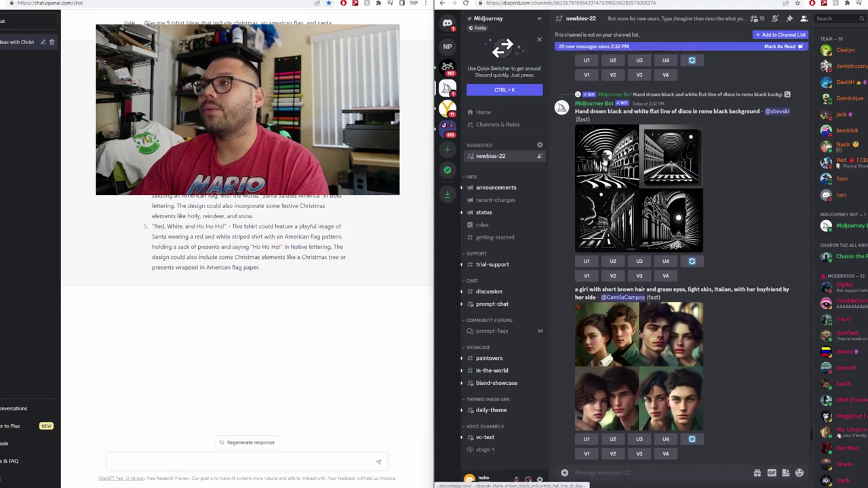
pyautogui.click(604, 160)
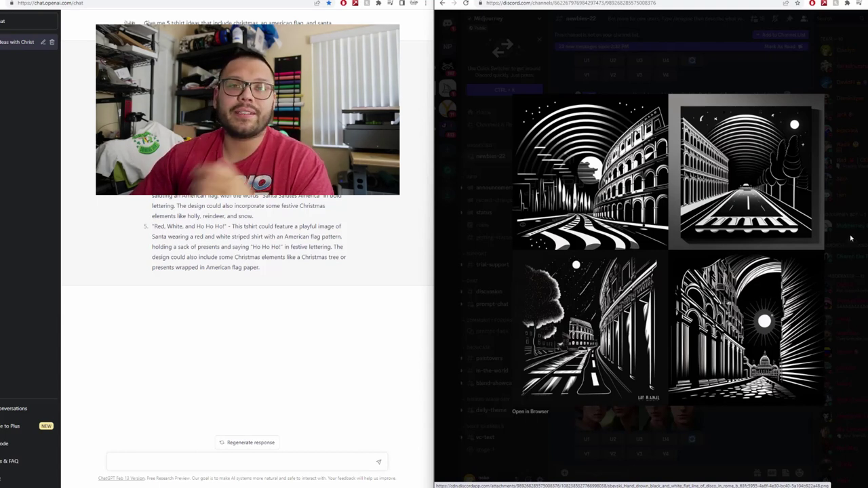
pyautogui.click(850, 238)
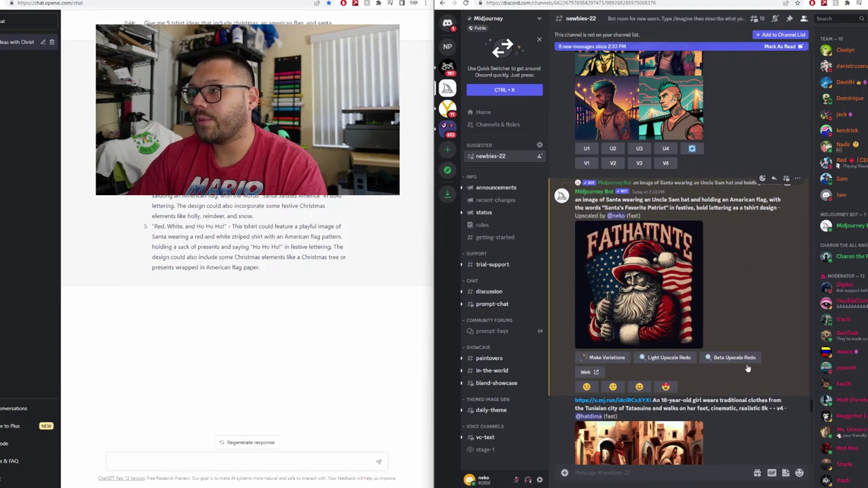
# Save the upscaled Santa image at full size and open the PNG in Photoshop
pyautogui.click(626, 303)
pyautogui.click(530, 410)
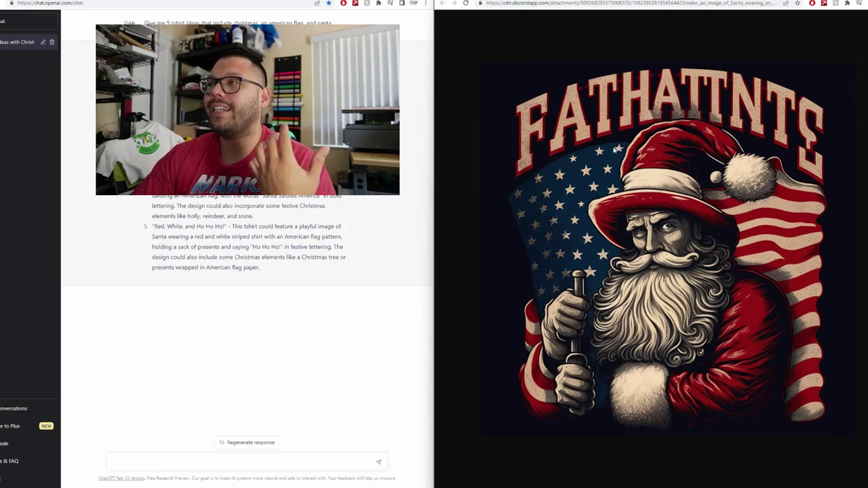
pyautogui.rightClick(662, 255)
pyautogui.click(690, 280)
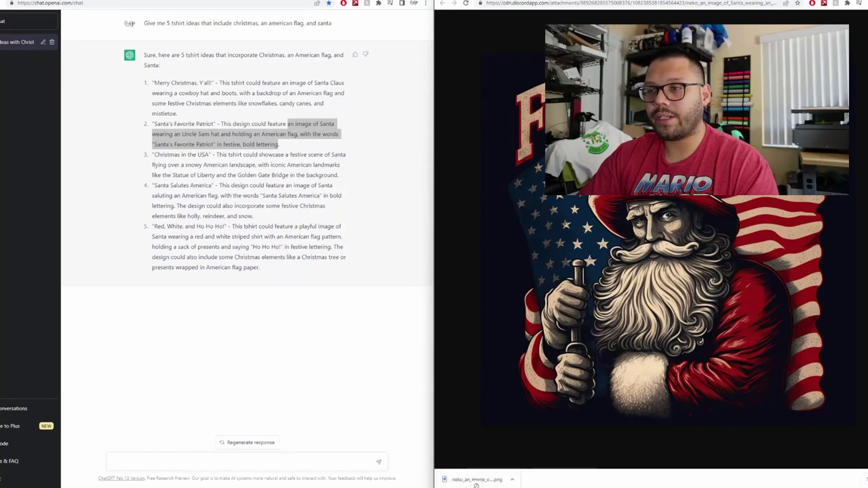
pyautogui.click(477, 480)
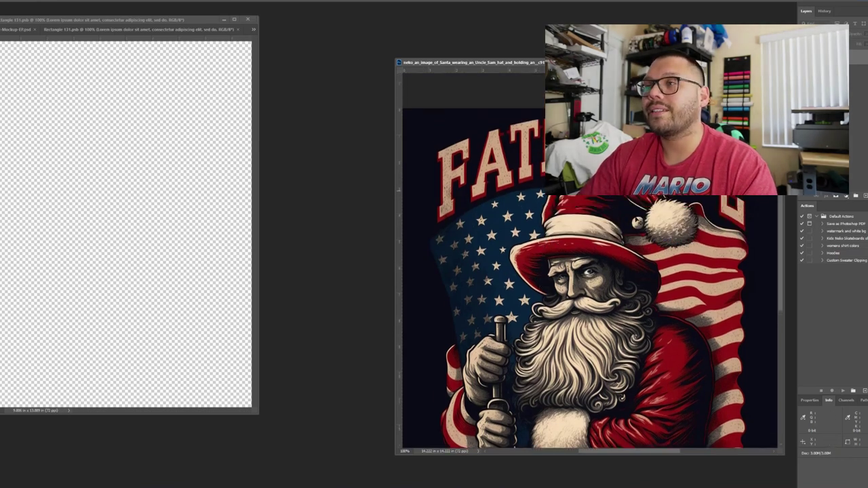
# Quick-select the Santa figure and flag and copy them onto their own layer
pyautogui.scroll(-3, 590, 257)
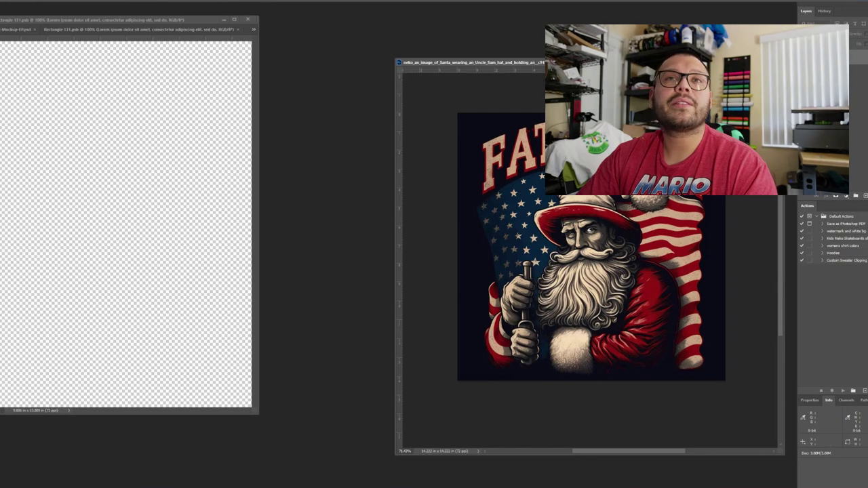
pyautogui.click(576, 213)
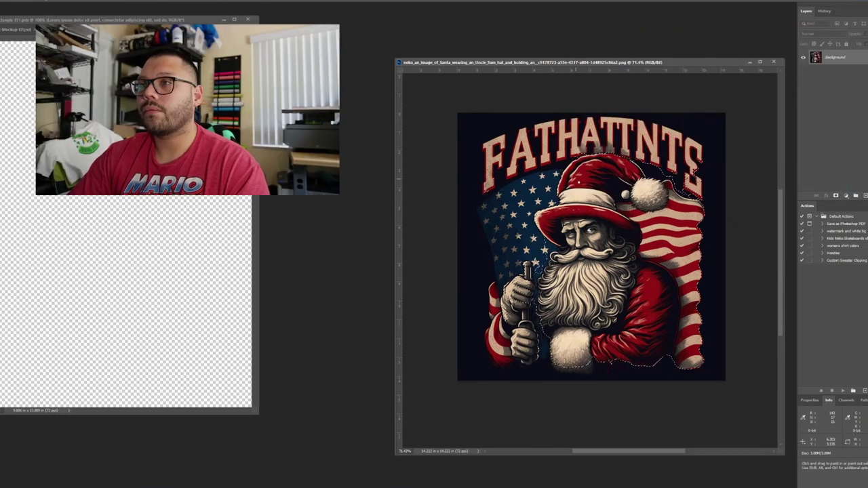
pyautogui.scroll(5, 504, 316)
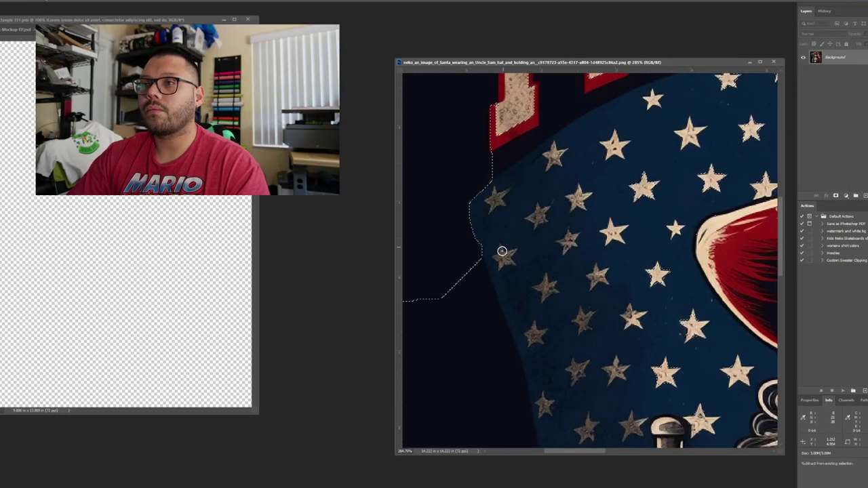
pyautogui.scroll(-3, 474, 406)
pyautogui.scroll(-3, 517, 333)
pyautogui.scroll(3, 522, 337)
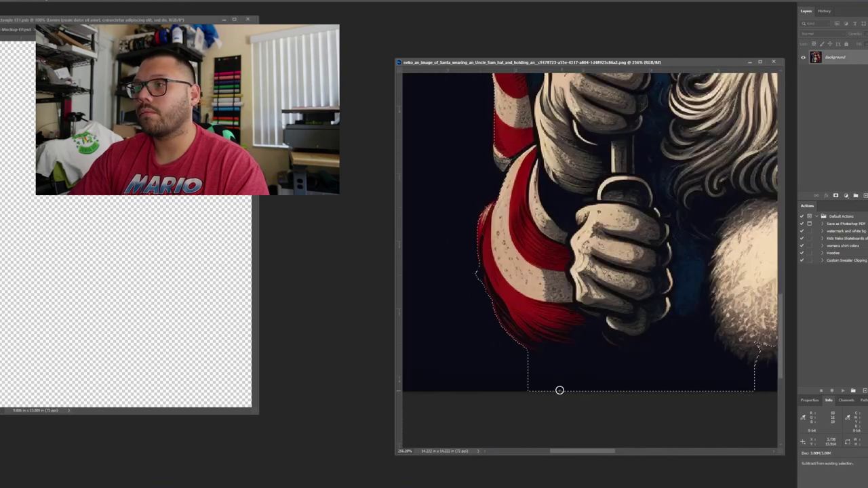
pyautogui.hscroll(3, 678, 418)
pyautogui.hscroll(4, 476, 337)
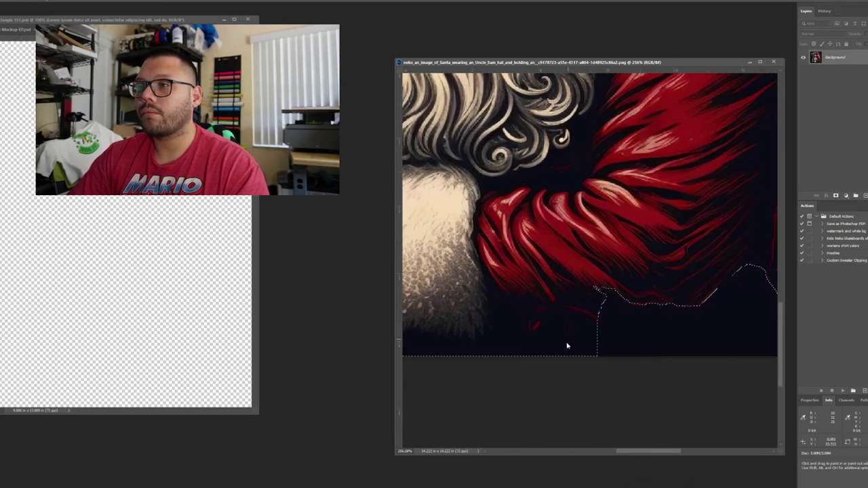
pyautogui.scroll(-4, 593, 350)
pyautogui.scroll(3, 648, 149)
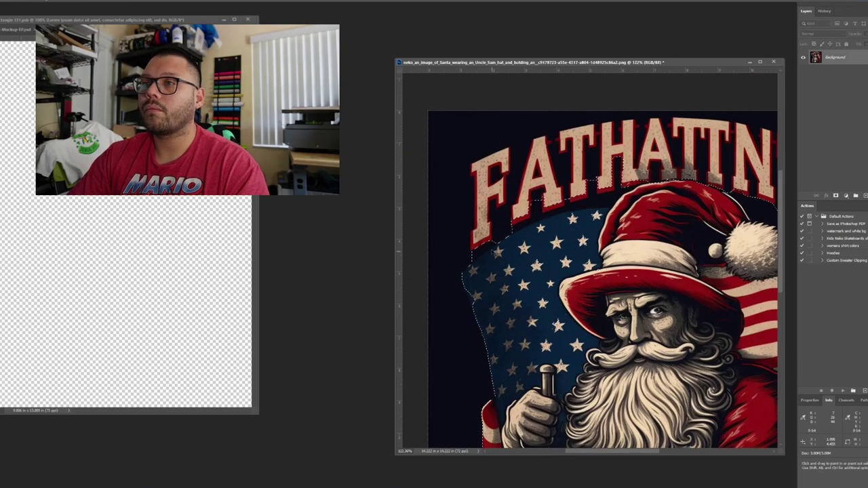
pyautogui.hscroll(3, 718, 310)
pyautogui.press('F2')
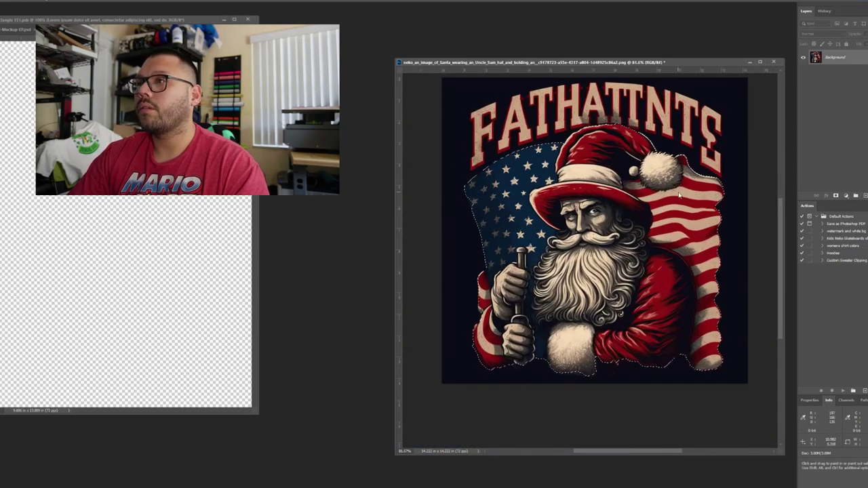
# Add the text 'Santas Favorite Patriot' above Santa in a bold font, sized to fit
pyautogui.click(446, 155)
pyautogui.write('Santas Favorite Patriot')
pyautogui.hotkey('ctrl', 'a')
pyautogui.click(95, 2)
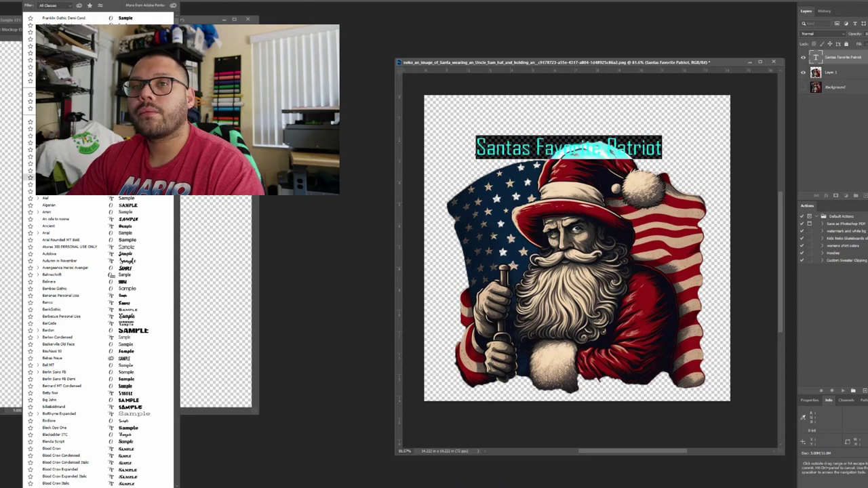
pyautogui.scroll(-5, 101, 305)
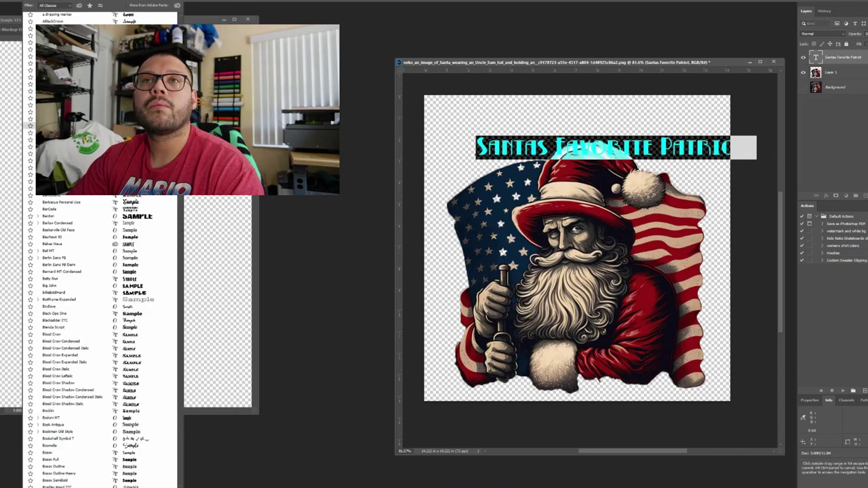
pyautogui.press('Return')
pyautogui.moveTo(423, 128); pyautogui.dragTo(442, 133)
# Give the title layer a colour overlay and a dark navy stroke
pyautogui.doubleClick(851, 58)
pyautogui.click(660, 136)
pyautogui.click(813, 64)
pyautogui.press('Return')
pyautogui.click(656, 97)
pyautogui.click(755, 115)
pyautogui.press('Return')
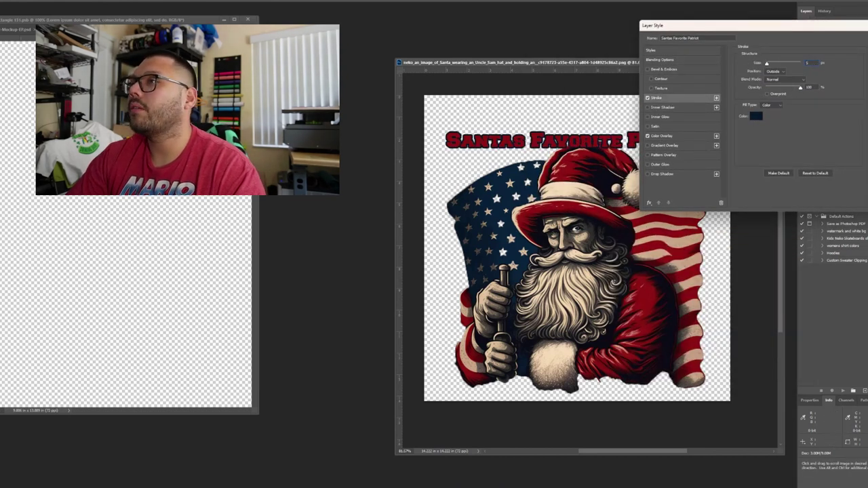
pyautogui.press('Return')
# Warp the title into an upward arc, switch to an italic bold font, and enlarge it
pyautogui.moveTo(613, 131); pyautogui.dragTo(614, 121)
pyautogui.hotkey('ctrl', '[')
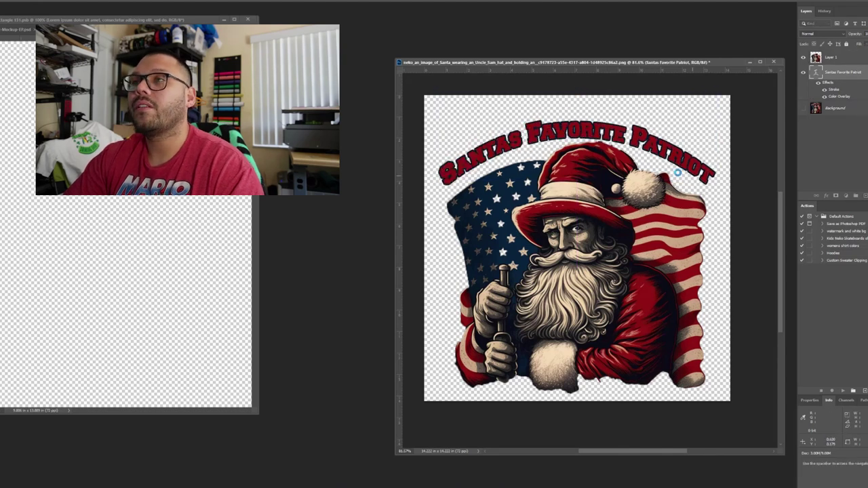
pyautogui.press('Down')
pyautogui.press('Down')
pyautogui.press('Down')
pyautogui.press('Return')
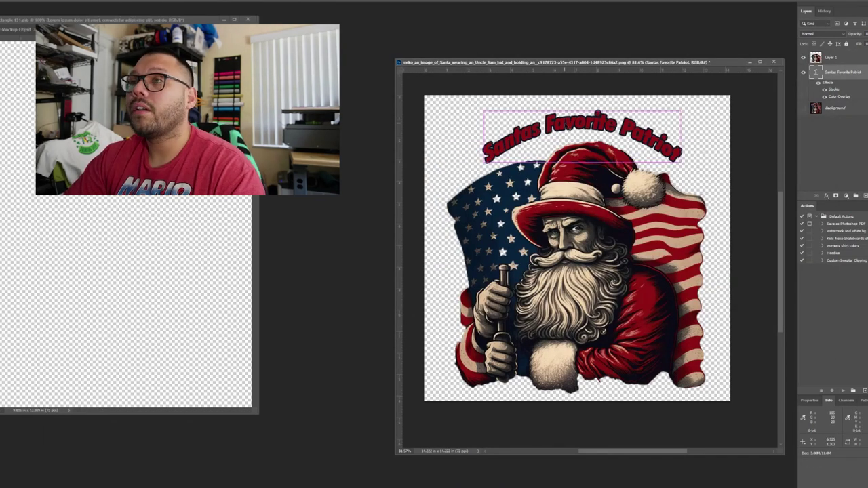
pyautogui.hotkey('ctrl', 't')
pyautogui.press('Return')
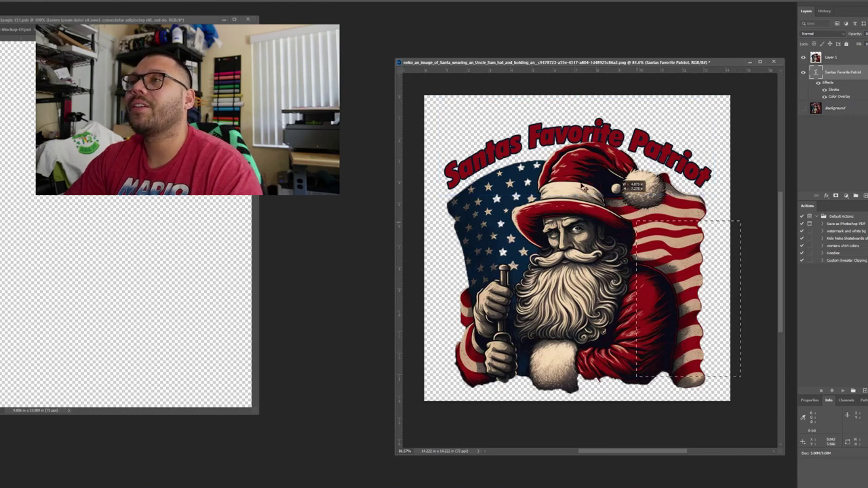
# Copy the Santa-and-title art into Rectangle 131 and scale it to fit the canvas top
pyautogui.moveTo(580, 211); pyautogui.dragTo(135, 156)
pyautogui.moveTo(170, 19); pyautogui.dragTo(558, 43)
pyautogui.scroll(-3, 504, 125)
pyautogui.hotkey('ctrl', 't')
pyautogui.moveTo(511, 131); pyautogui.dragTo(514, 188)
pyautogui.moveTo(519, 227); pyautogui.dragTo(511, 196)
pyautogui.moveTo(506, 271); pyautogui.dragTo(506, 259)
pyautogui.press('Return')
pyautogui.moveTo(556, 63); pyautogui.dragTo(600, 73)
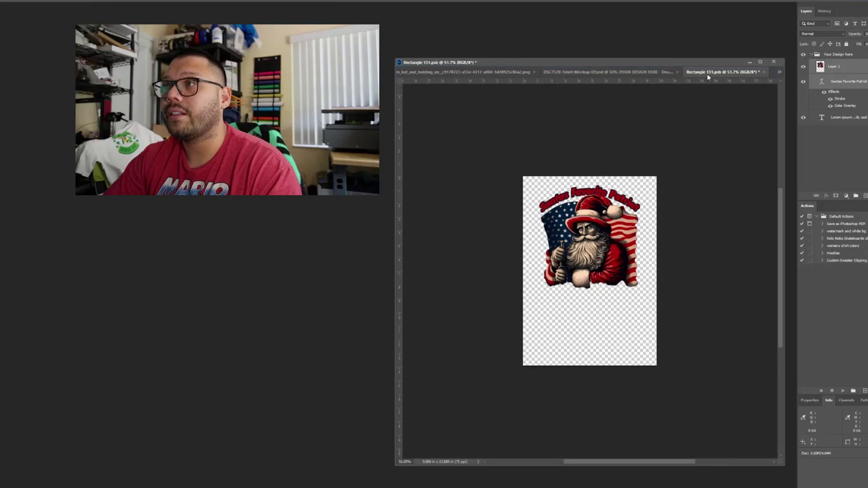
# Float the Rectangle and T-shirt mockup documents into windows and inspect the Santa print
pyautogui.moveTo(708, 72); pyautogui.dragTo(68, 52)
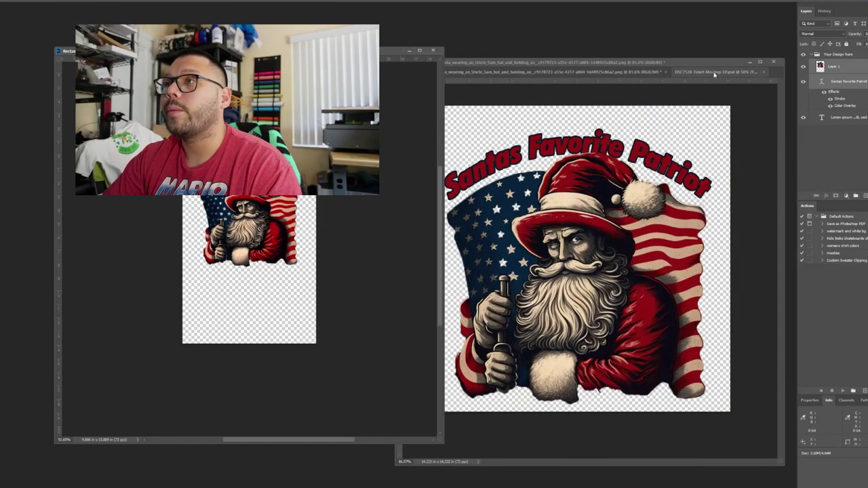
pyautogui.moveTo(719, 72); pyautogui.dragTo(728, 128)
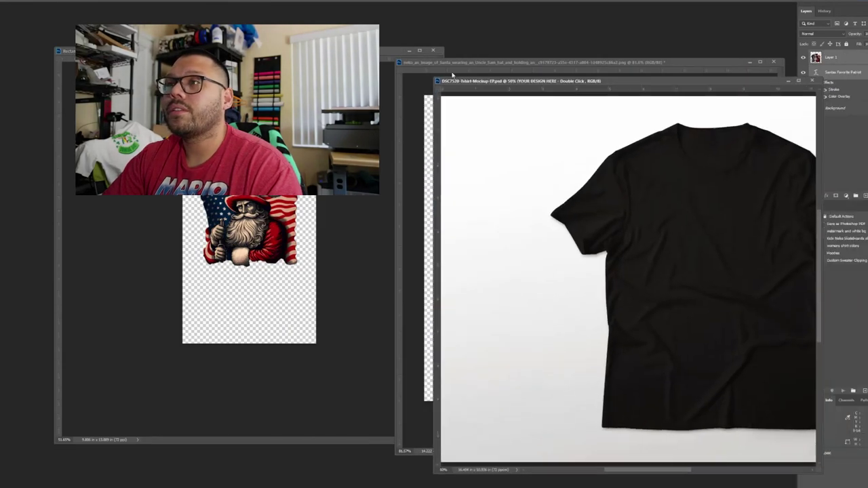
pyautogui.moveTo(574, 465); pyautogui.dragTo(598, 461)
pyautogui.click(226, 210)
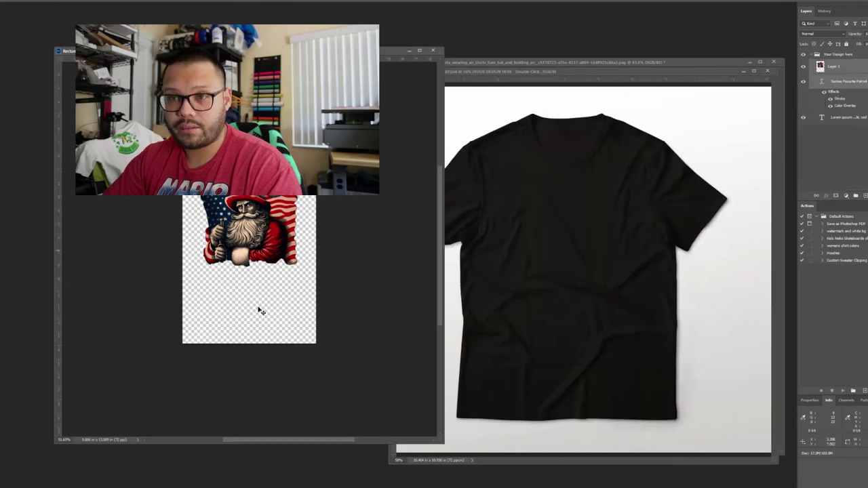
pyautogui.click(646, 63)
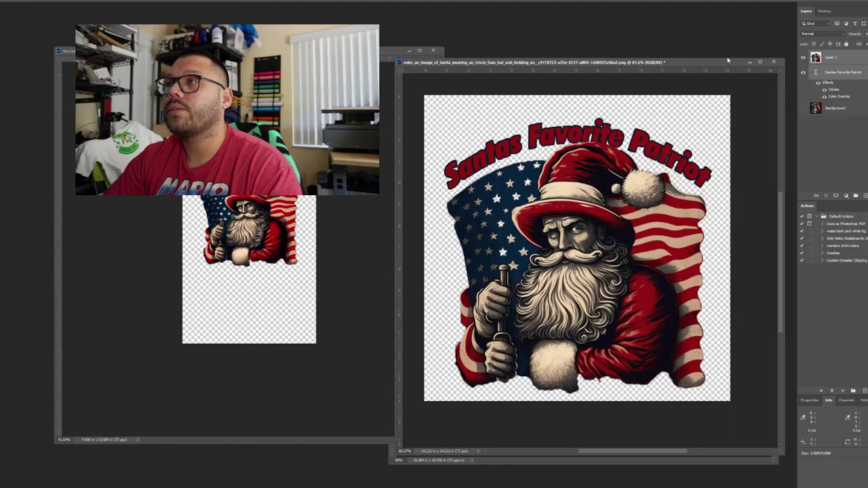
pyautogui.moveTo(728, 61); pyautogui.dragTo(368, 57)
pyautogui.click(648, 73)
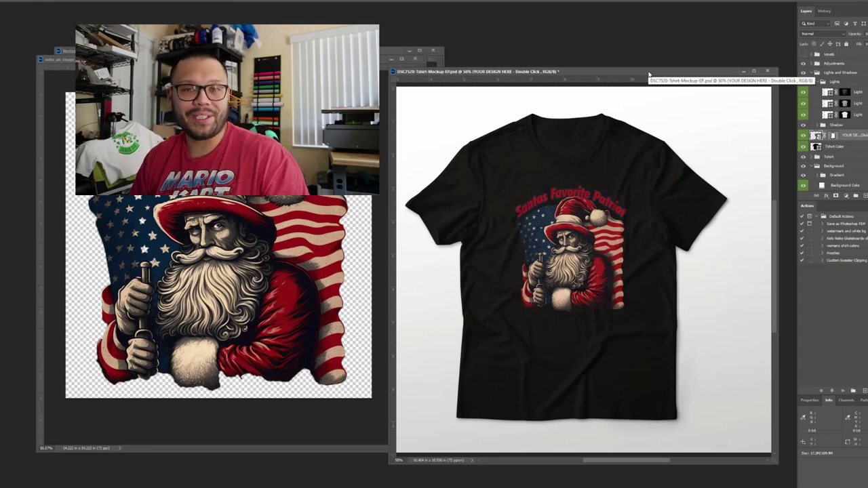
pyautogui.scroll(5, 566, 235)
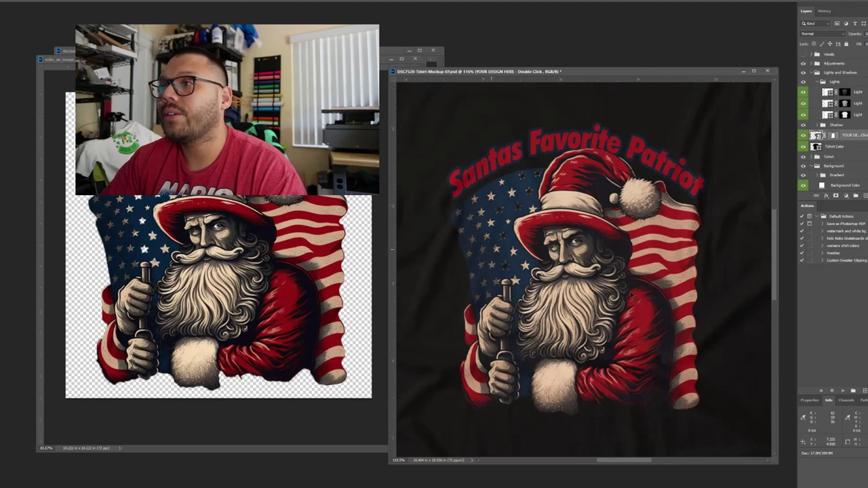
pyautogui.scroll(-5, 589, 293)
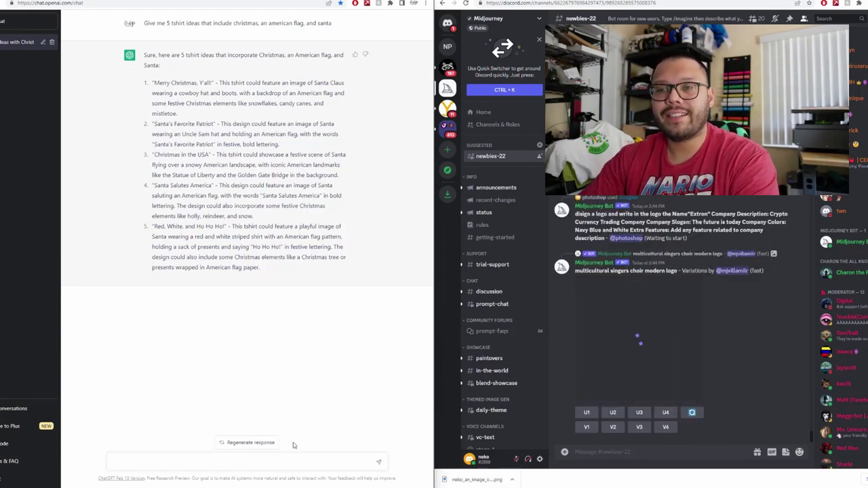
# Ask ChatGPT for 3 logo ideas for a t-shirt company whose shirt ideas come from AI
pyautogui.click(296, 461)
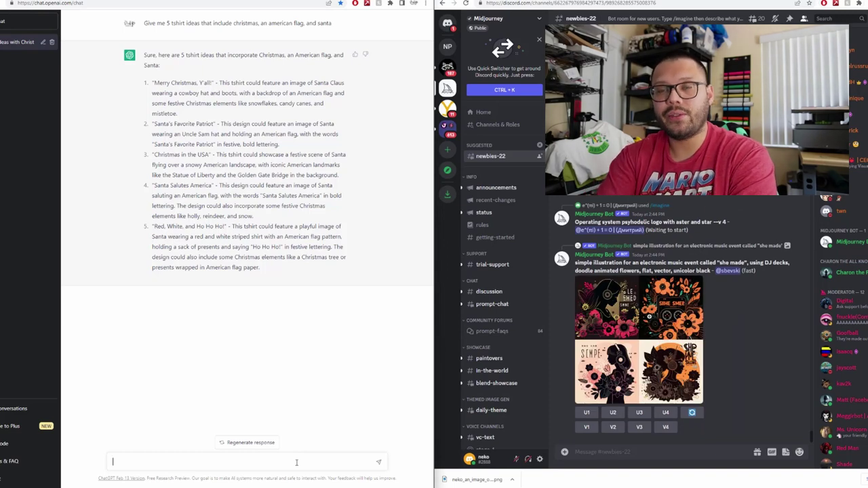
pyautogui.write('give me')
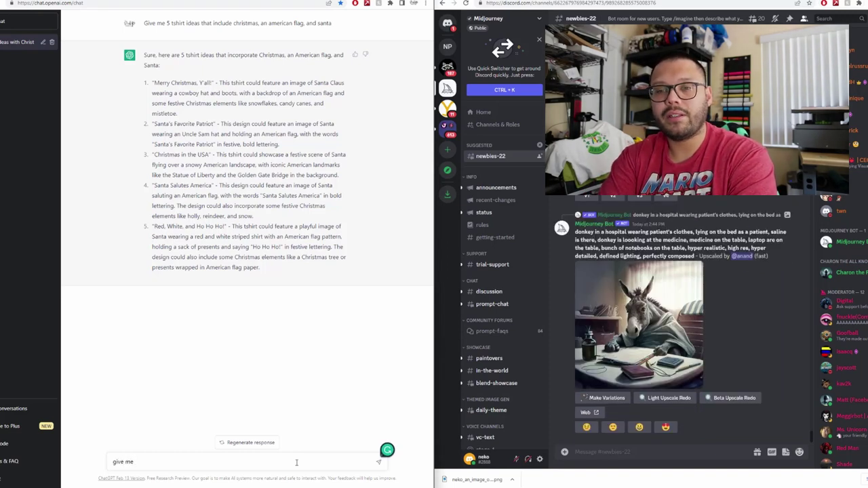
pyautogui.write(' 3 ideas for a logo for')
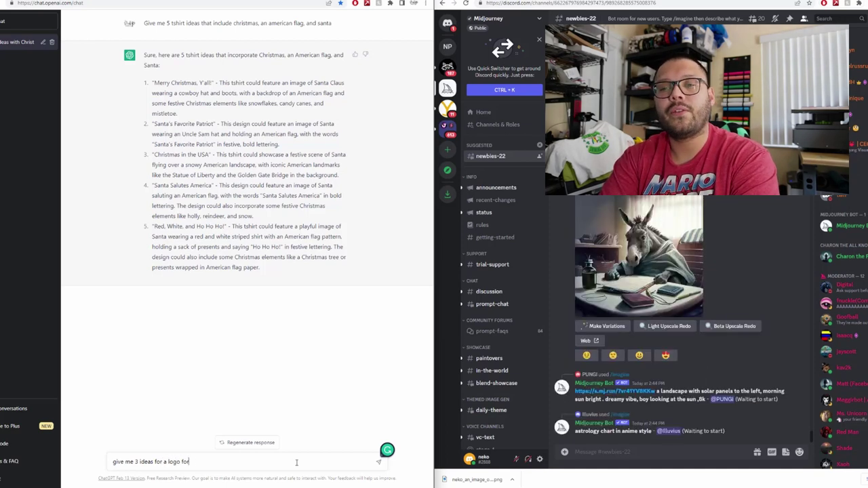
pyautogui.write(' a tshirt company that ')
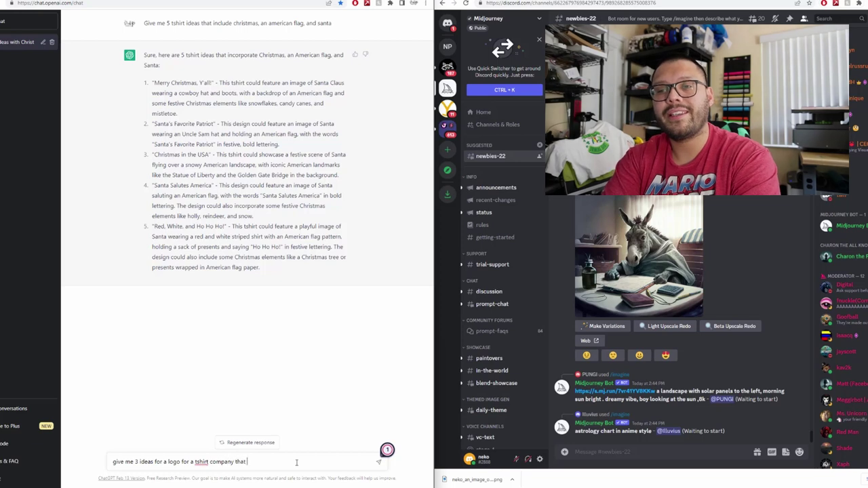
pyautogui.write('come')
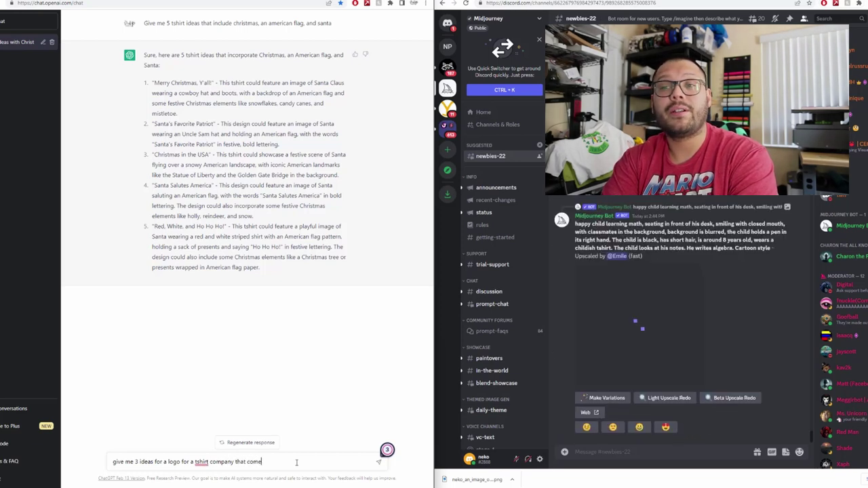
pyautogui.write('s up with the tshirt ideas ')
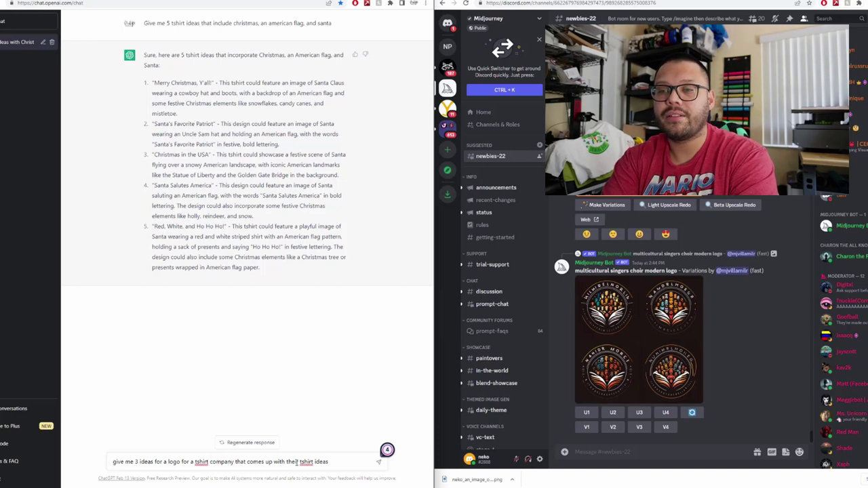
pyautogui.write('using AI')
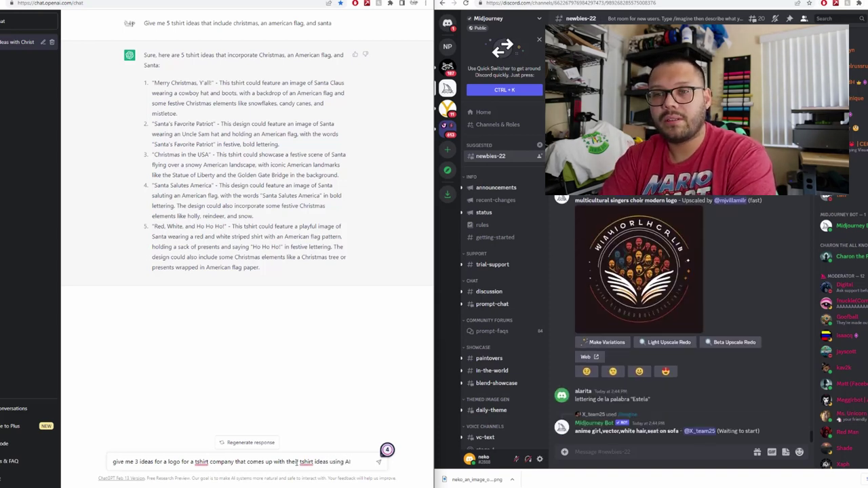
pyautogui.press('Return')
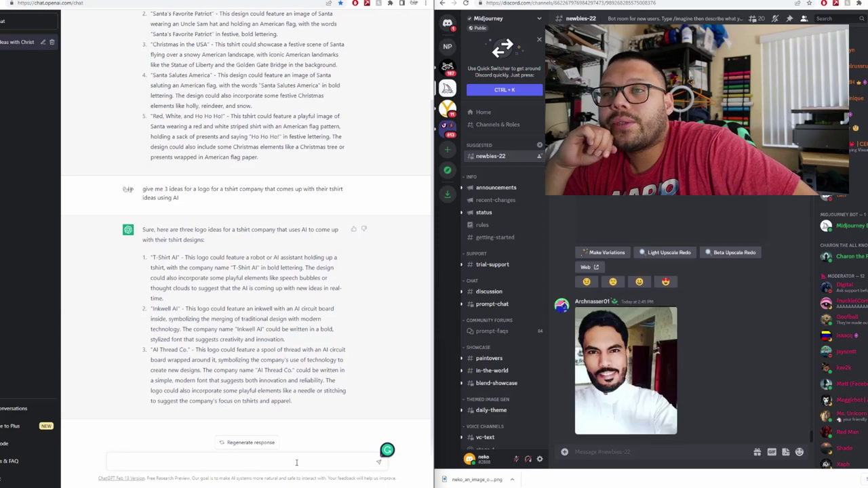
pyautogui.click(297, 462)
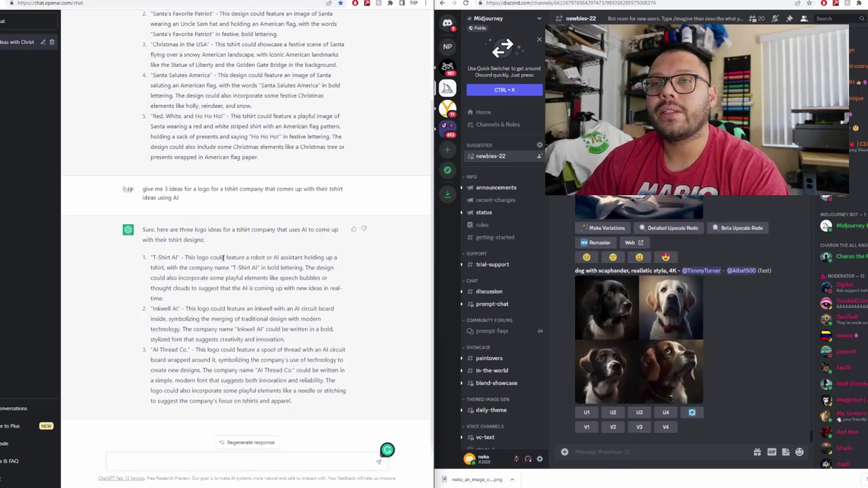
# Paste the copied robot logo description into a Midjourney /imagine prompt
pyautogui.moveTo(246, 256); pyautogui.dragTo(164, 298)
pyautogui.hotkey('ctrl', 'c')
pyautogui.click(663, 452)
pyautogui.write('/')
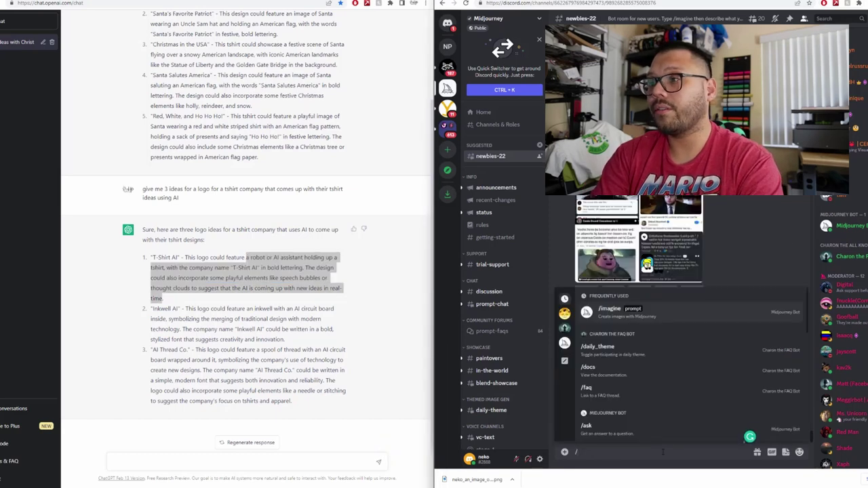
pyautogui.press('Return')
pyautogui.write('f')
pyautogui.hotkey('ctrl', 'v')
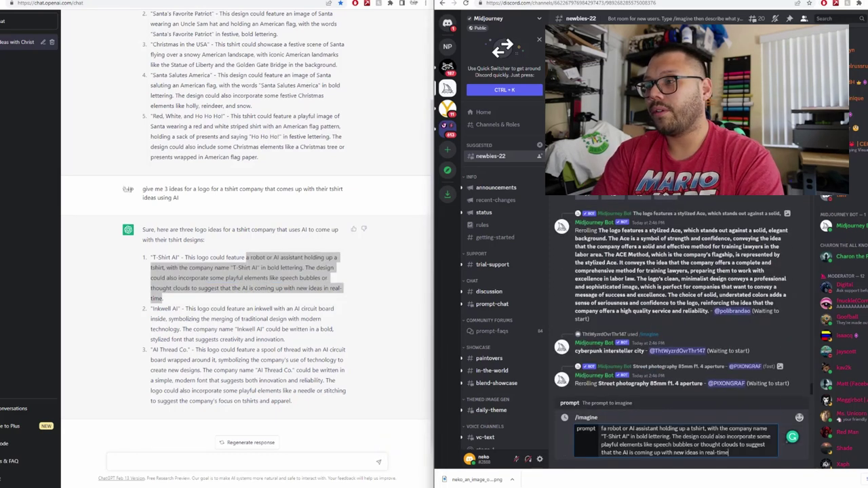
# Prefix the prompt with 'logo featuring a' and delete the company name phrase
pyautogui.click(602, 429)
pyautogui.press('BackSpace')
pyautogui.press('BackSpace')
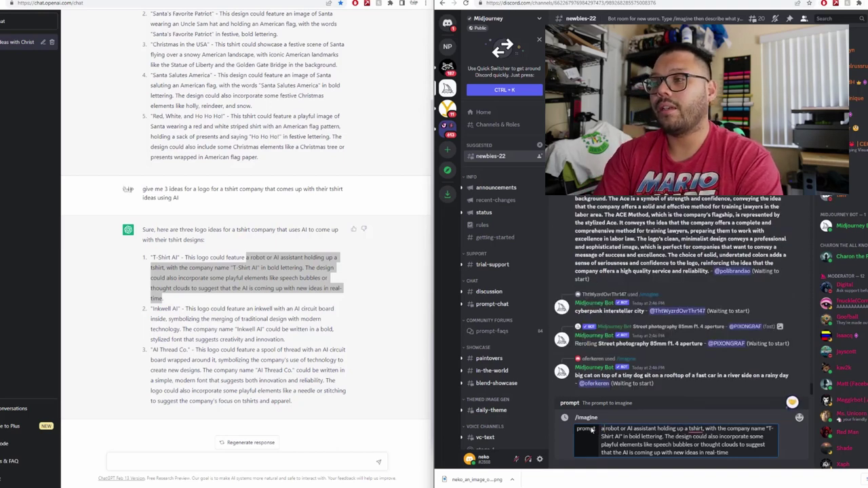
pyautogui.write('logo featuring ')
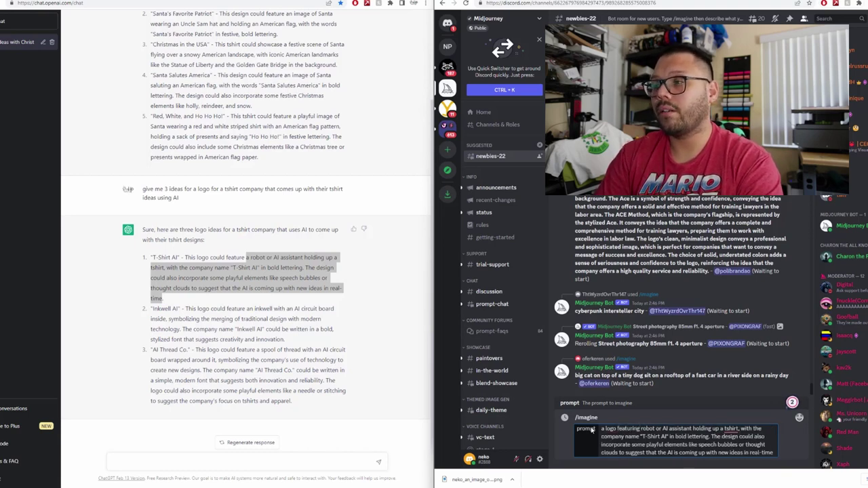
pyautogui.write('a')
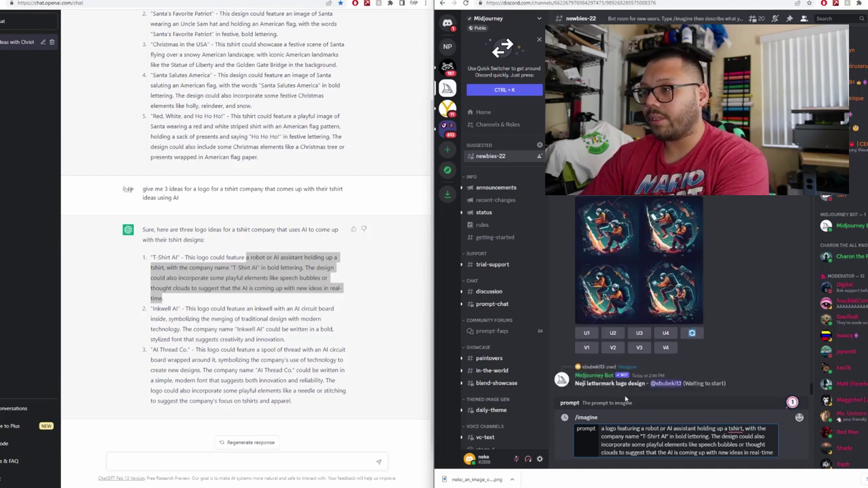
pyautogui.moveTo(709, 436); pyautogui.dragTo(744, 428)
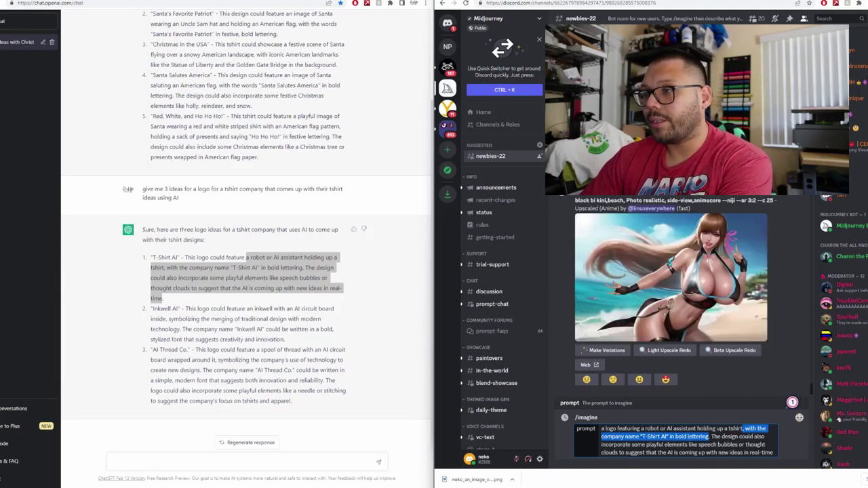
pyautogui.press('BackSpace')
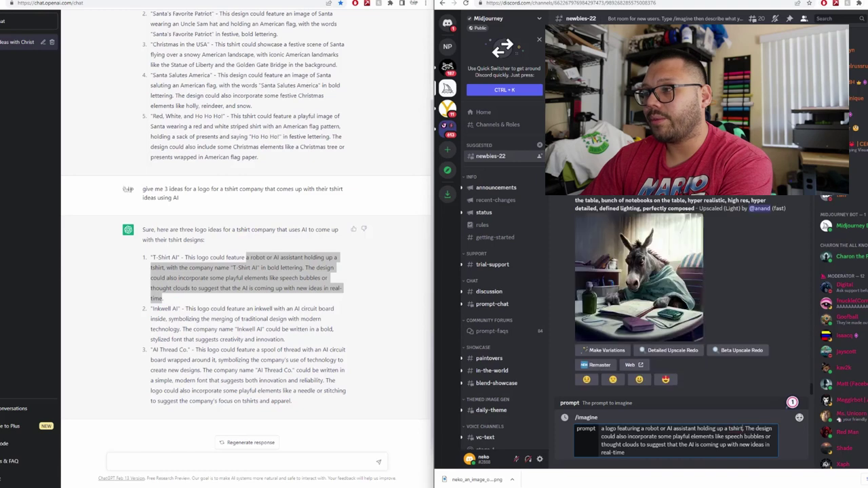
# Replace the playful-elements sentence with 'With a', trim the prompt's ending, and submit it
pyautogui.moveTo(745, 428); pyautogui.dragTo(724, 437)
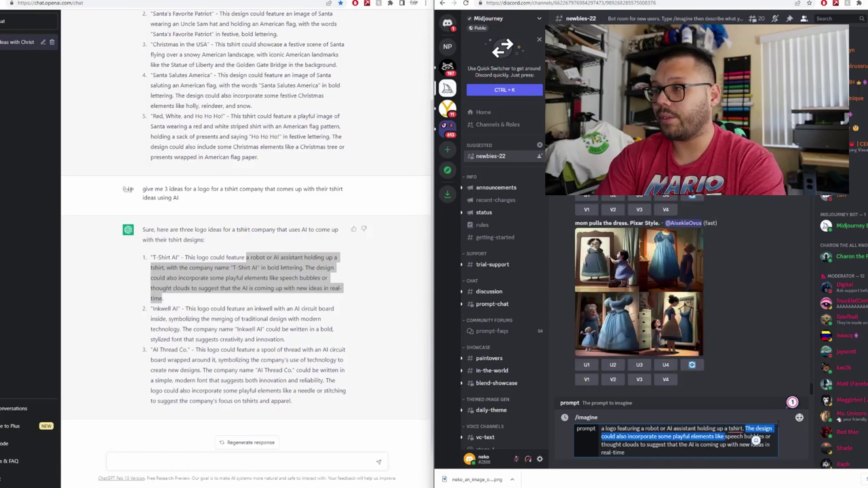
pyautogui.write('With a')
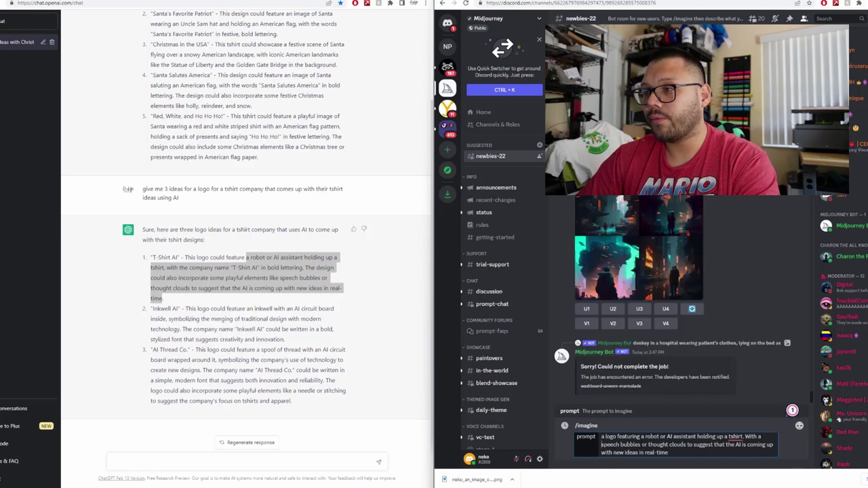
pyautogui.press('BackSpace')
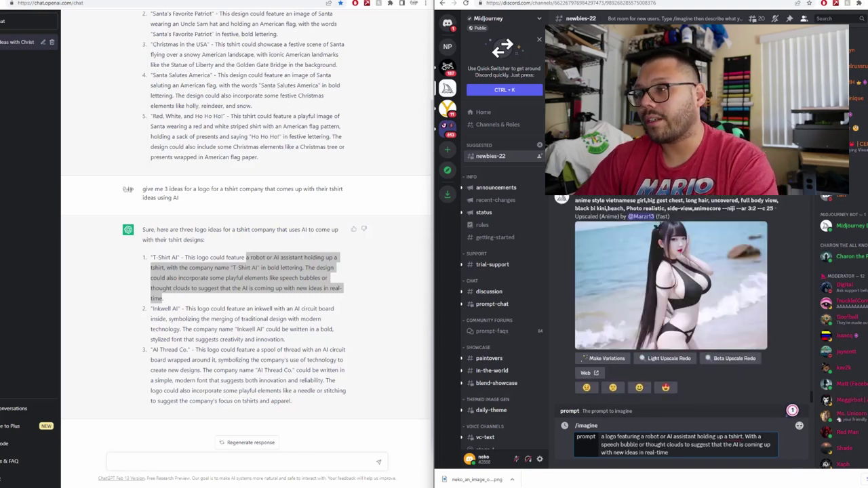
pyautogui.moveTo(680, 445); pyautogui.dragTo(771, 461)
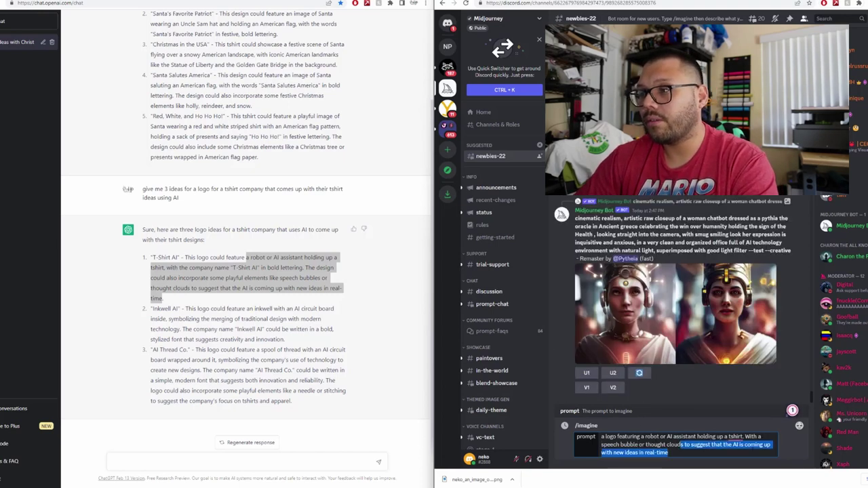
pyautogui.press('BackSpace')
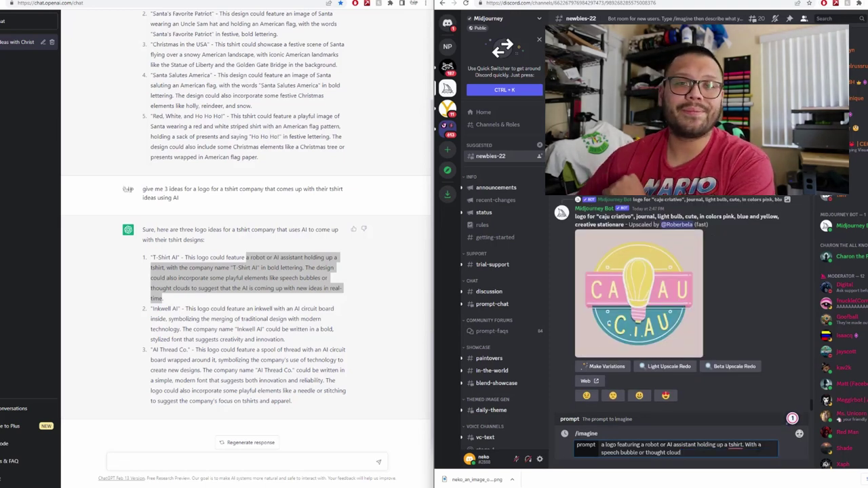
pyautogui.press('Return')
pyautogui.scroll(4, 693, 325)
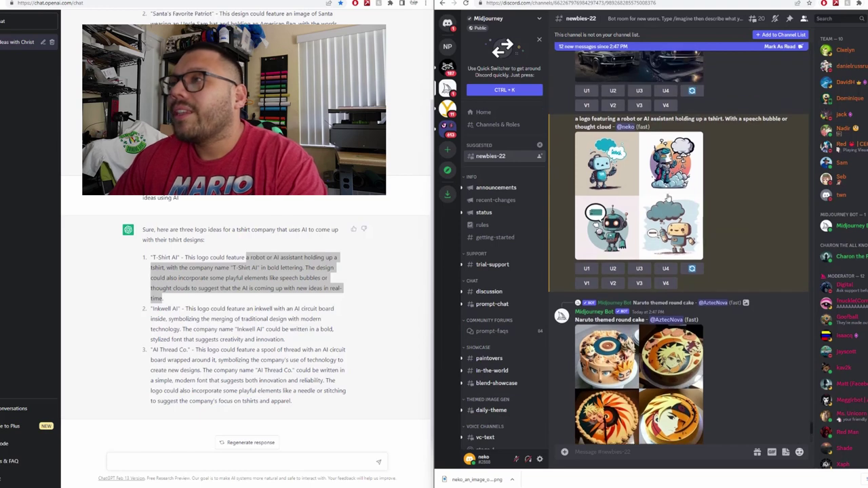
# Upscale the third robot logo with U3 and save the upscaled image
pyautogui.click(654, 195)
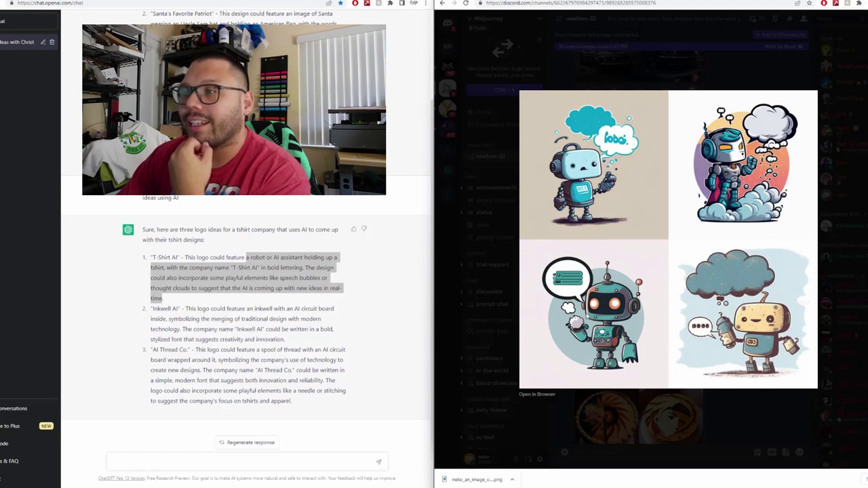
pyautogui.click(611, 442)
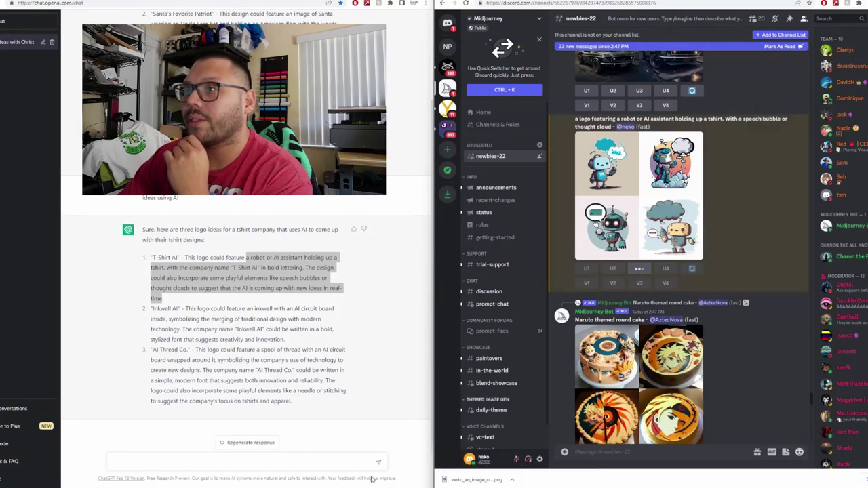
pyautogui.click(639, 269)
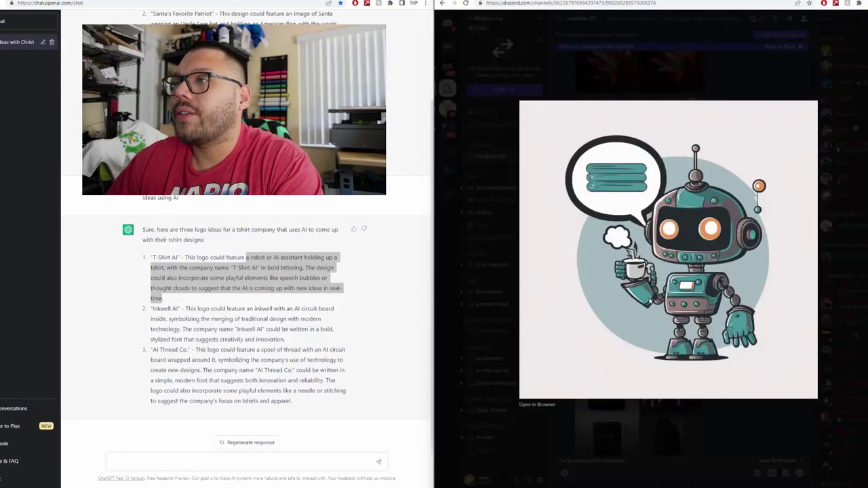
pyautogui.rightClick(618, 238)
pyautogui.click(643, 253)
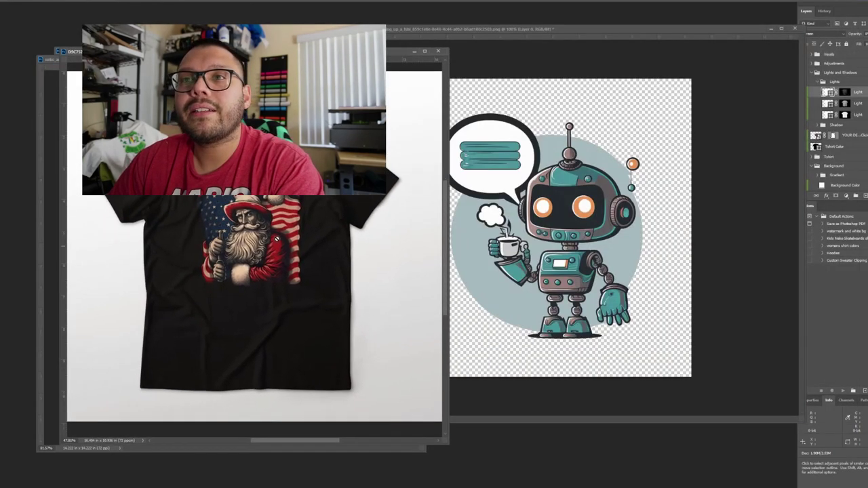
# Bring the robot logo forward and move the pasted Ai shirt to the robot's right side
pyautogui.click(276, 238)
pyautogui.click(435, 169)
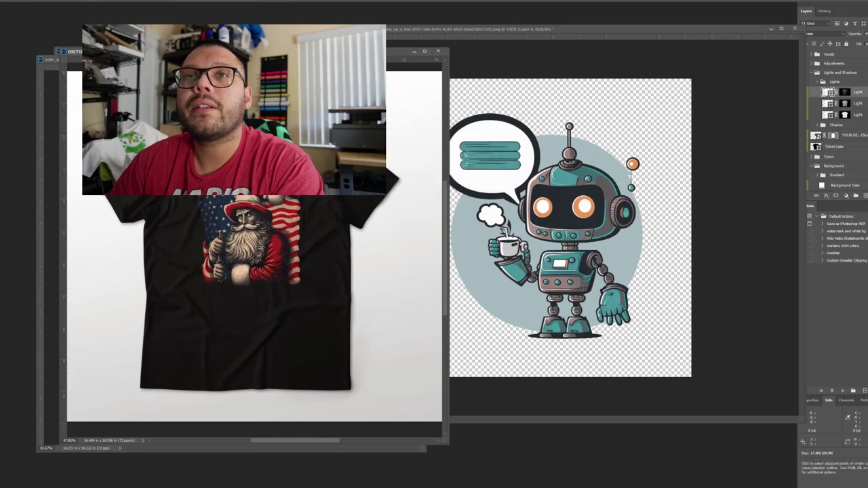
pyautogui.click(495, 145)
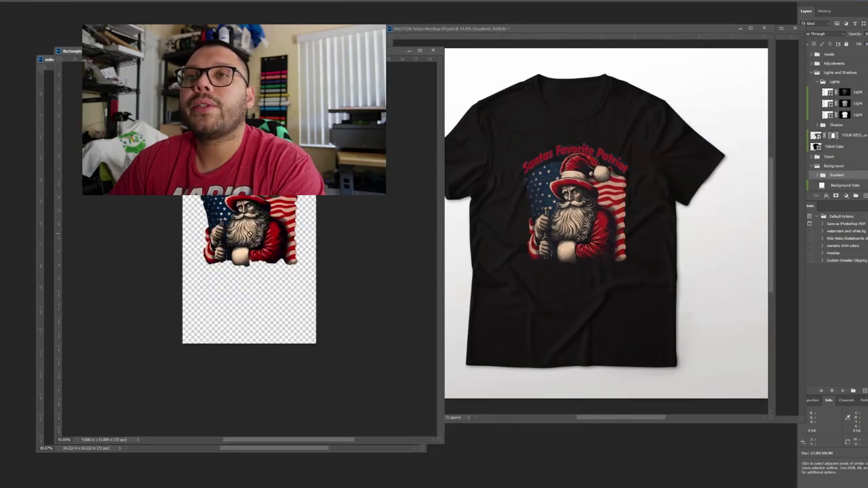
pyautogui.click(250, 236)
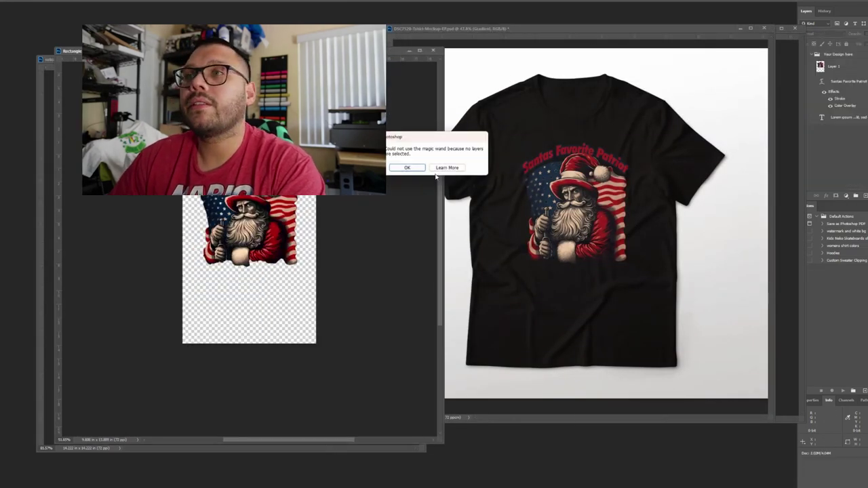
pyautogui.click(407, 168)
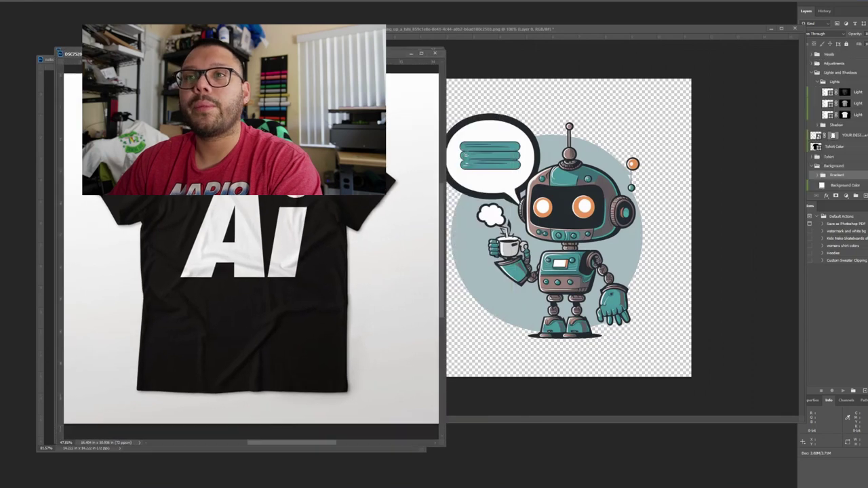
pyautogui.click(433, 132)
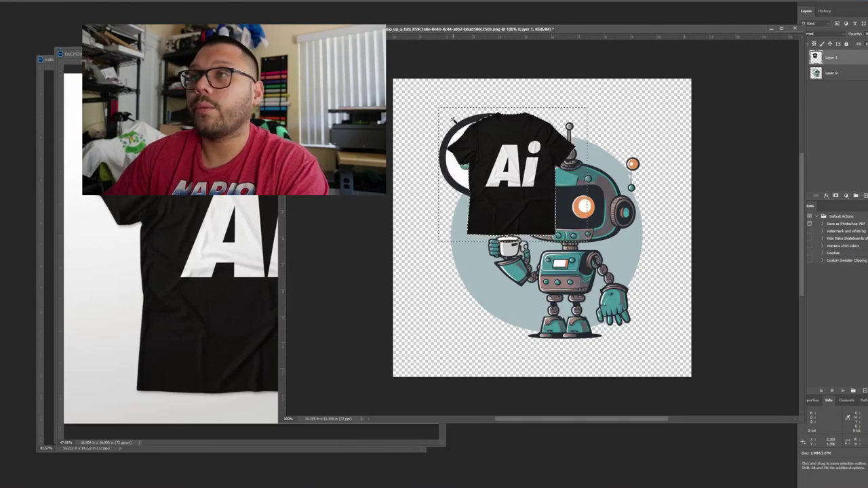
pyautogui.hotkey('ctrl', 'd')
pyautogui.press('w')
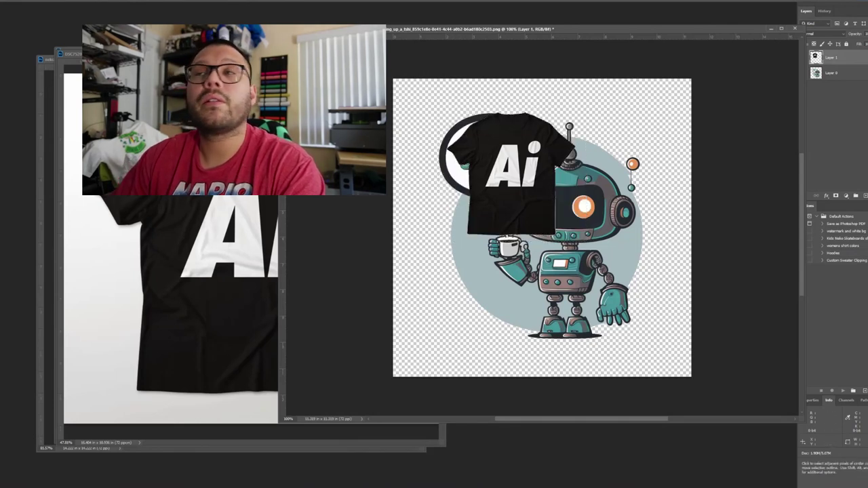
pyautogui.moveTo(512, 173); pyautogui.dragTo(641, 206)
# Paint white over the teal lines inside the robot's speech bubble
pyautogui.keyDown('ctrl'); pyautogui.click(489, 161); pyautogui.keyUp('ctrl')
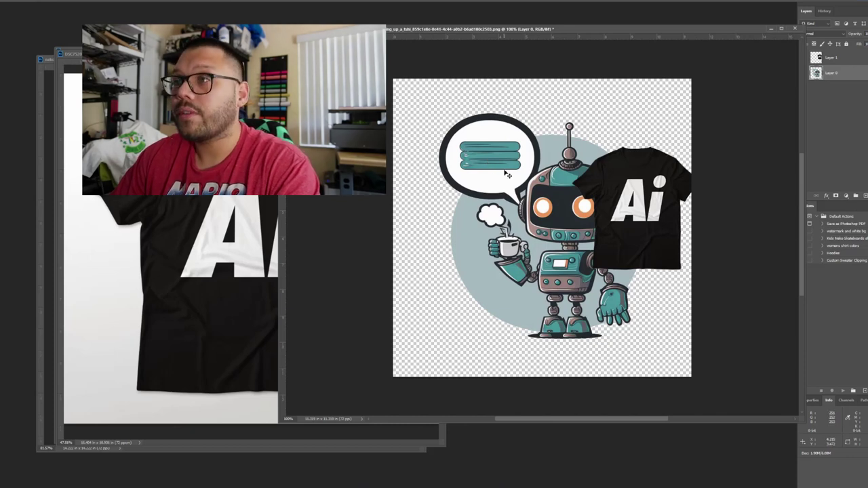
pyautogui.press('b')
pyautogui.rightClick(505, 174)
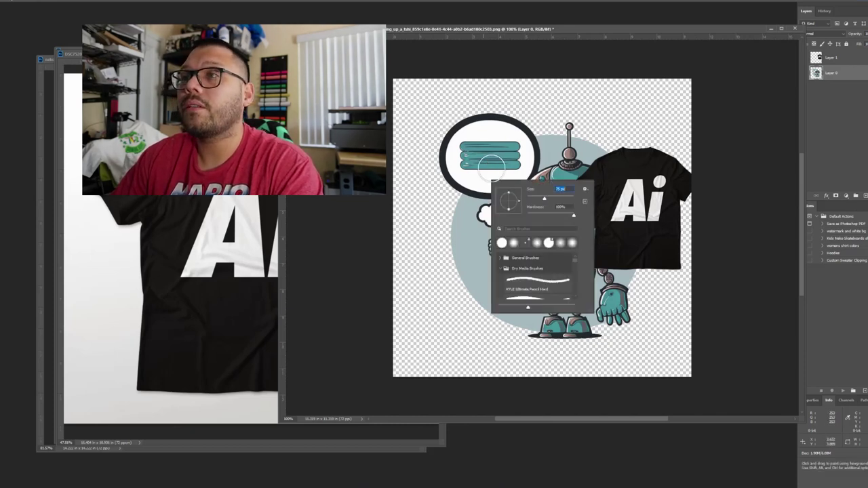
pyautogui.press('Return')
pyautogui.moveTo(498, 160)
pyautogui.mouseDown()
pyautogui.moveTo(469, 159)
pyautogui.moveTo(470, 149)
pyautogui.moveTo(499, 163)
pyautogui.mouseUp()
# Move and scale the Ai shirt into the speech bubble, then save the logo as PNG
pyautogui.press('v')
pyautogui.click(641, 206)
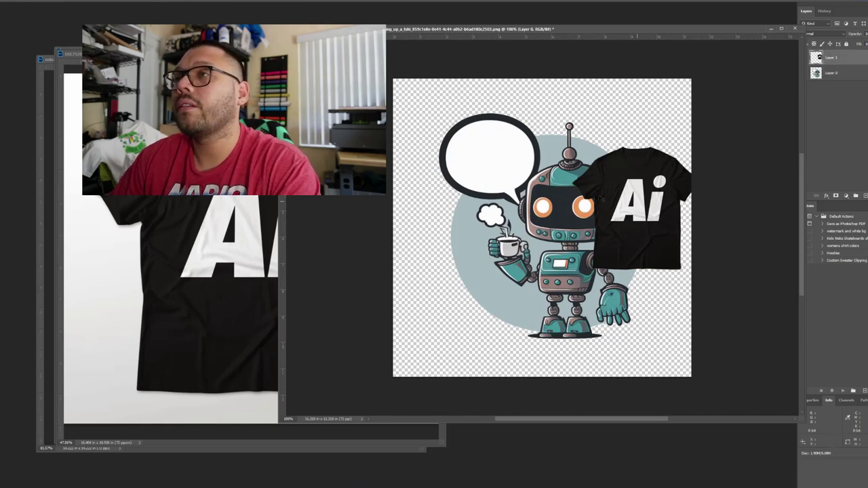
pyautogui.moveTo(564, 190); pyautogui.dragTo(488, 140)
pyautogui.hotkey('ctrl', 't')
pyautogui.moveTo(488, 176); pyautogui.dragTo(489, 184)
pyautogui.press('Return')
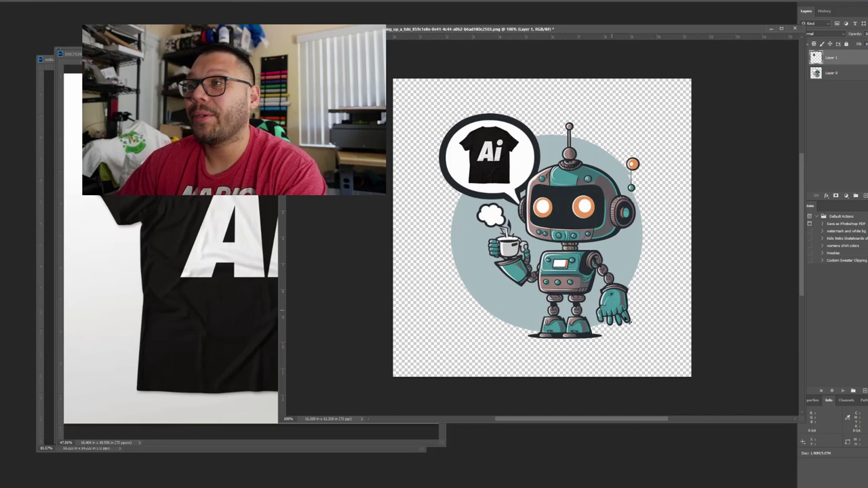
pyautogui.hotkey('ctrl', 's')
pyautogui.click(607, 88)
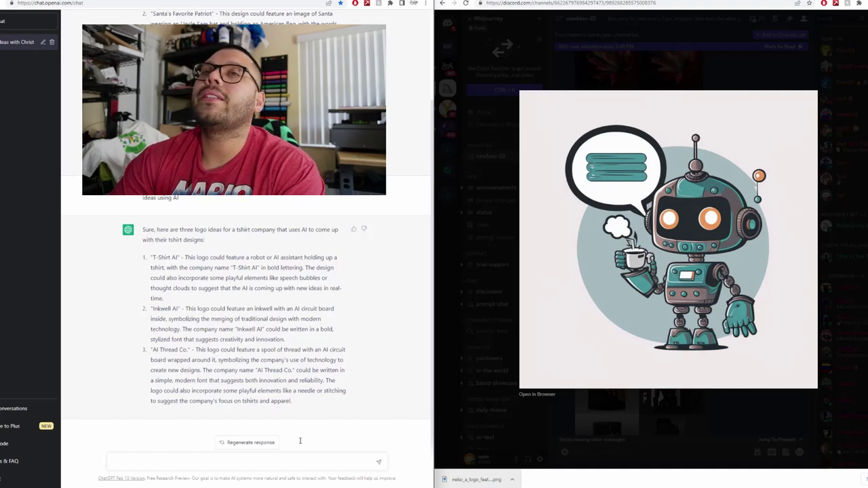
# Ask ChatGPT for 3 t-shirt ideas that include dragons, basketball, space and an asteroid
pyautogui.write('give me')
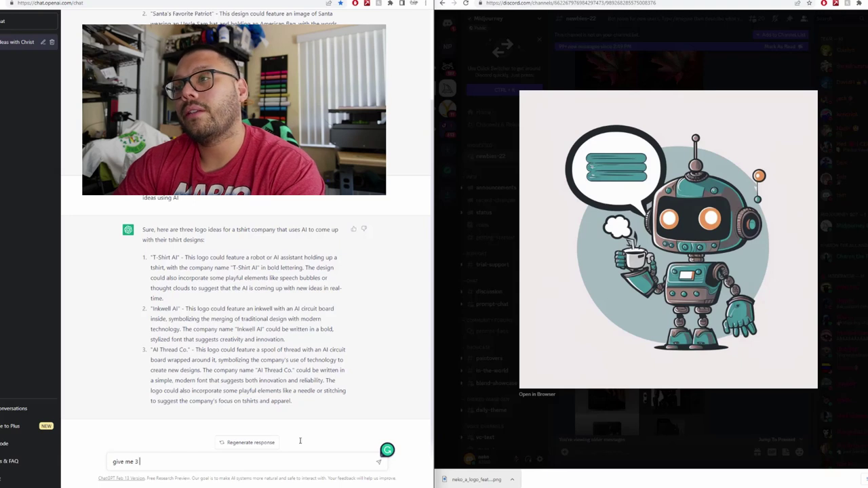
pyautogui.write('3 tshirt ideas based ')
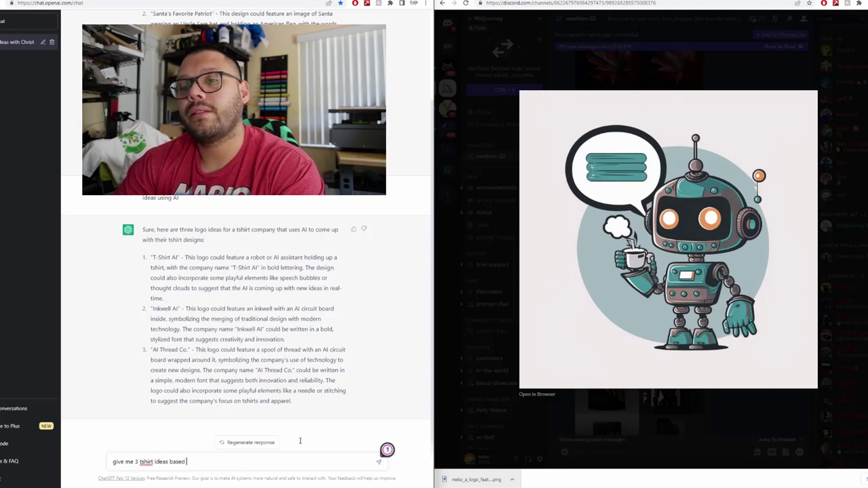
pyautogui.write('off of')
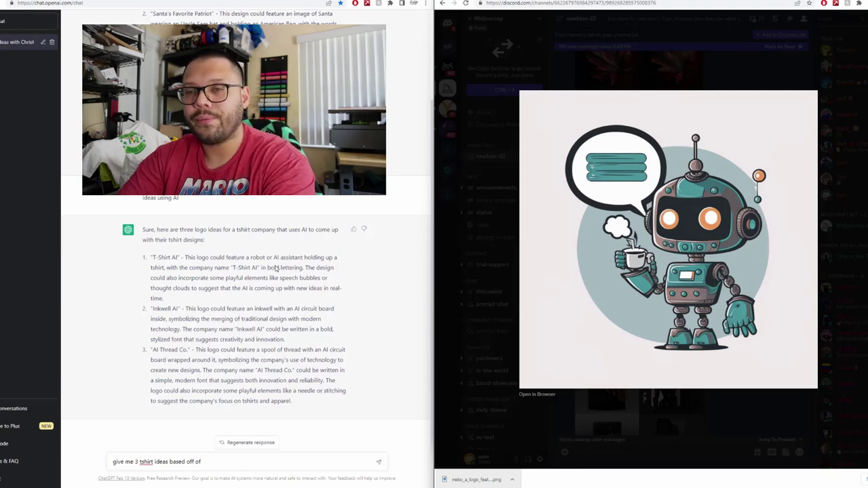
pyautogui.press('BackSpace')
pyautogui.press('BackSpace')
pyautogui.press('BackSpace')
pyautogui.press('BackSpace')
pyautogui.press('BackSpace')
pyautogui.press('BackSpace')
pyautogui.press('BackSpace')
pyautogui.press('BackSpace')
pyautogui.press('BackSpace')
pyautogui.press('BackSpace')
pyautogui.press('BackSpace')
pyautogui.press('BackSpace')
pyautogui.write('that include')
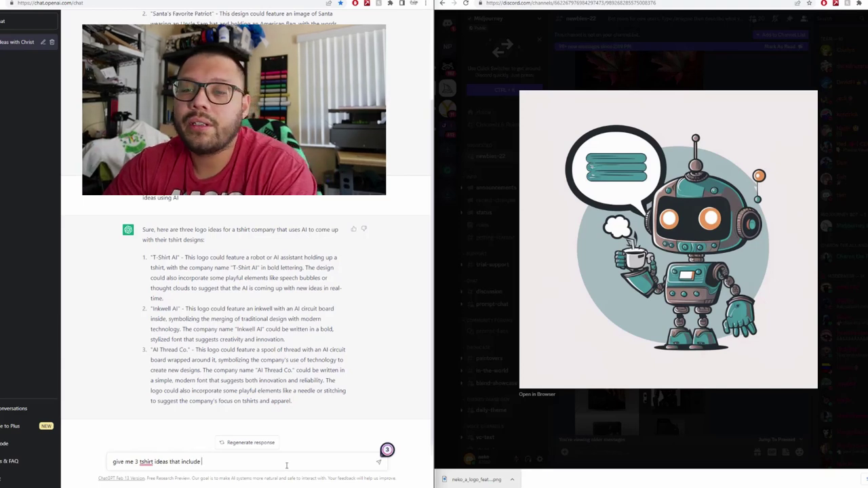
pyautogui.write(' dragons')
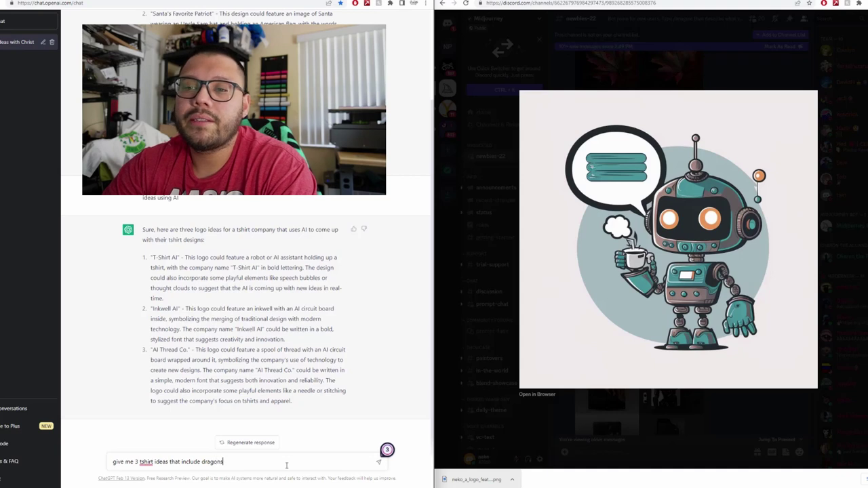
pyautogui.write(', basketball')
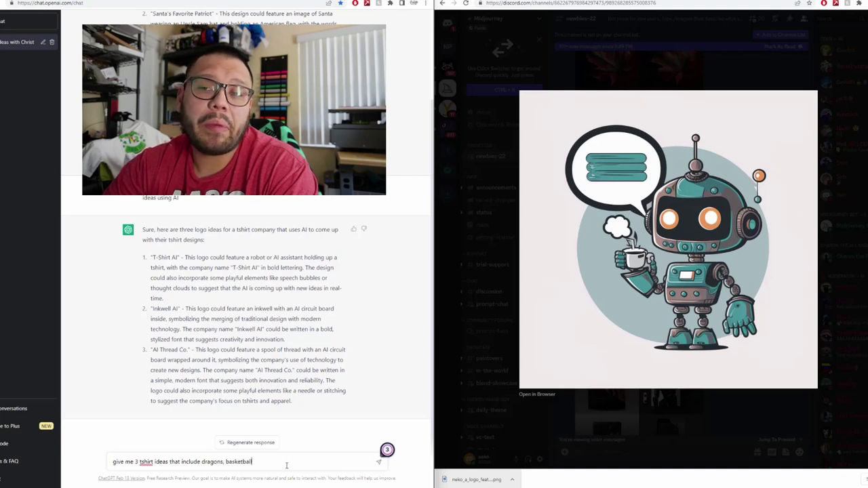
pyautogui.write(', ')
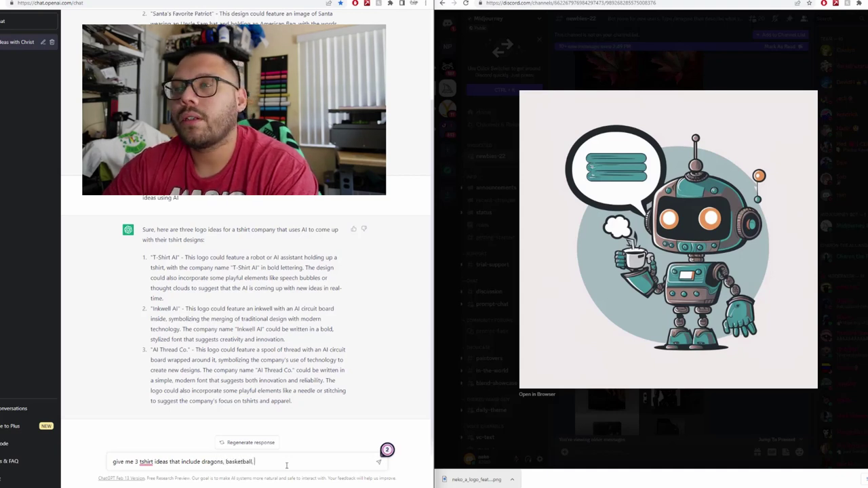
pyautogui.write('space, and')
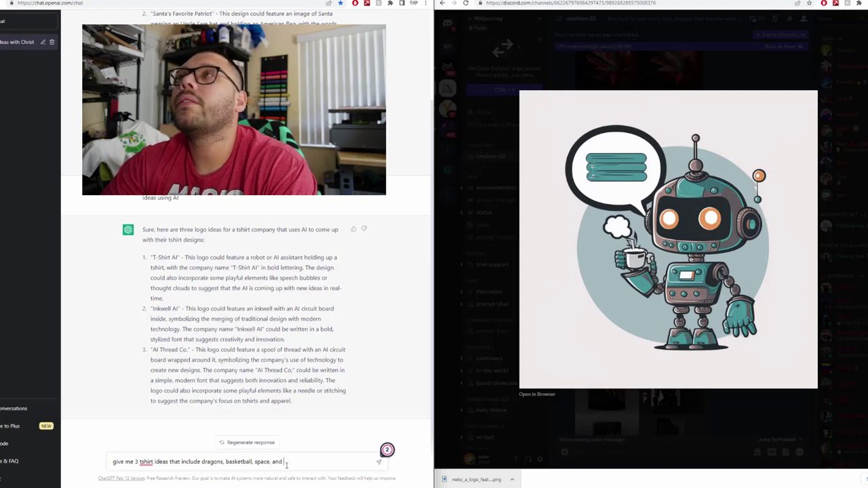
pyautogui.write(' an astroid')
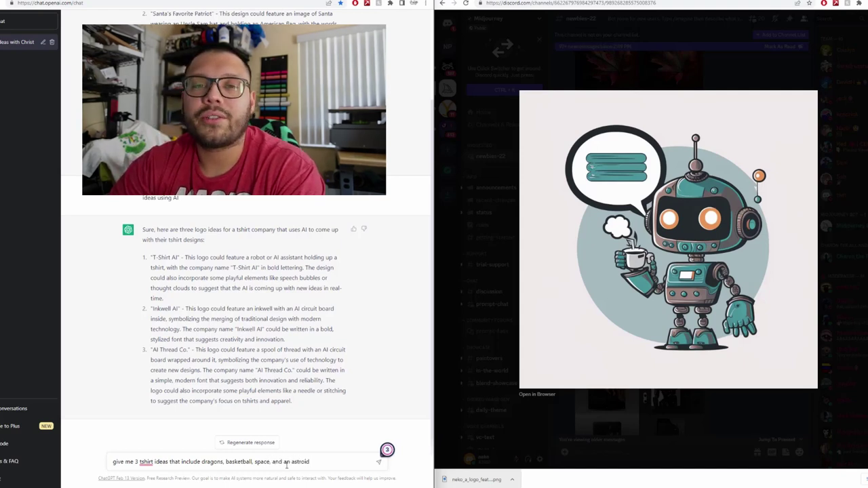
pyautogui.press('Return')
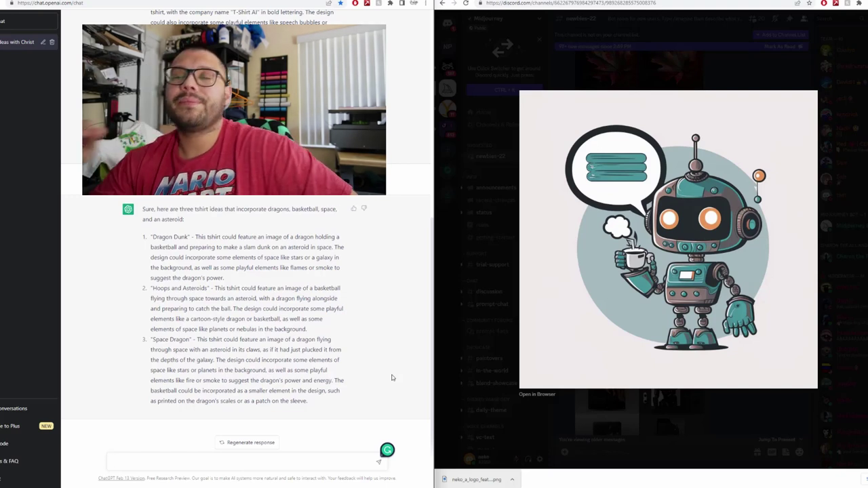
# Copy the Space Dragon sentence and paste it into a Midjourney /imagine prompt
pyautogui.moveTo(197, 339); pyautogui.dragTo(214, 360)
pyautogui.scroll(-3, 630, 318)
pyautogui.scroll(-5, 629, 319)
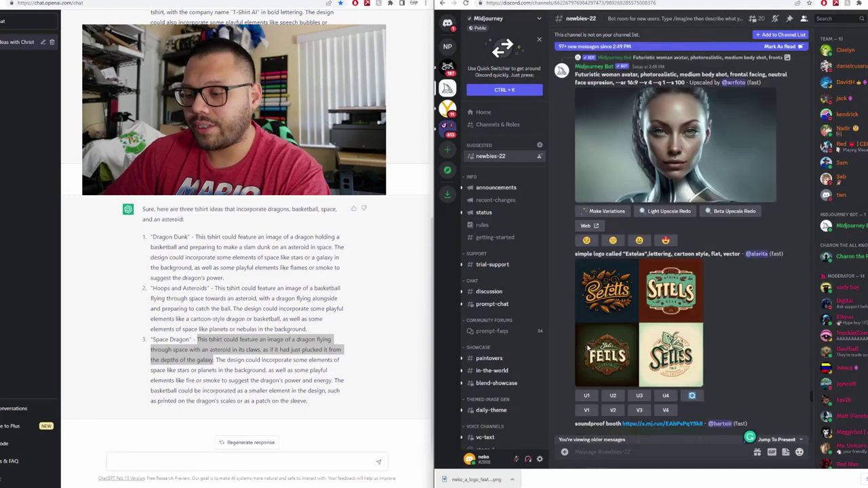
pyautogui.write('/')
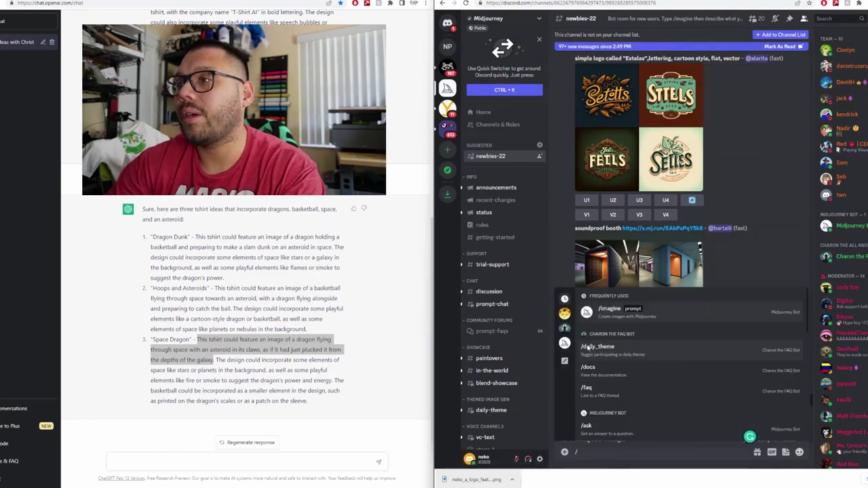
pyautogui.scroll(-3, 587, 347)
pyautogui.scroll(3, 587, 347)
pyautogui.press('Return')
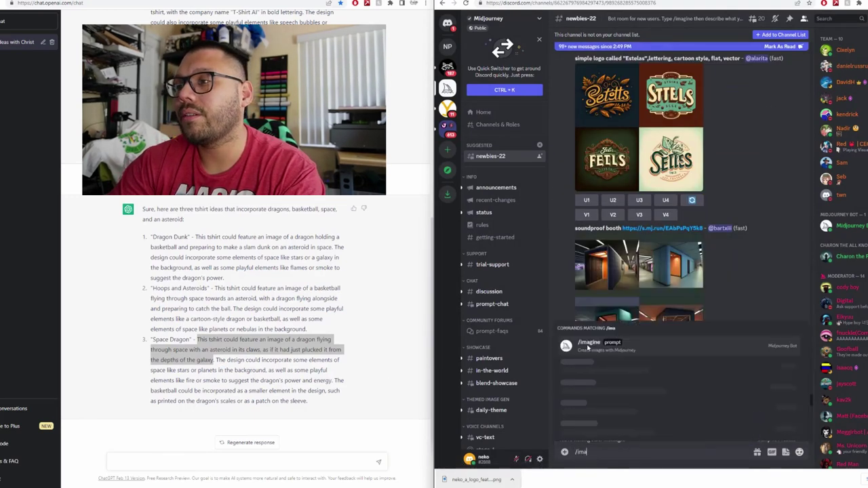
pyautogui.write('a dragon flying through space with an asteroid in its claws, as if it had just plucked it from the depths of the galaxy')
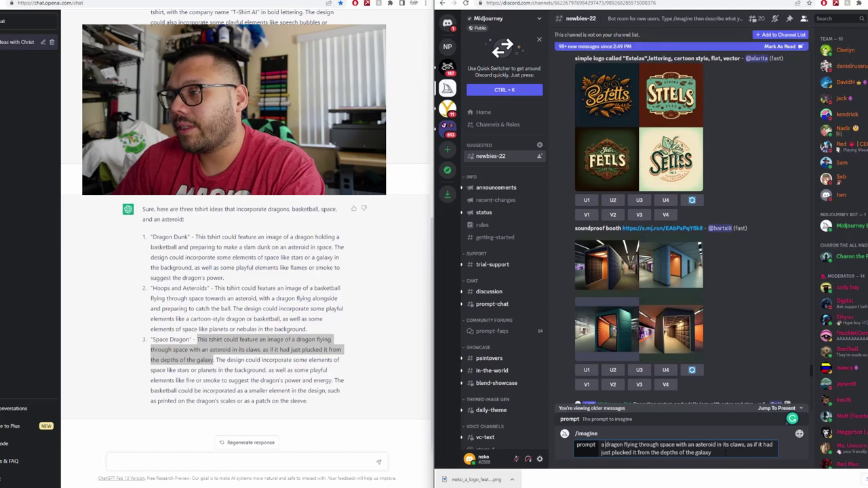
# Replace the prompt's ending with planets, galaxies and slam-dunking on a basketball hoop, and submit it
pyautogui.moveTo(712, 453); pyautogui.dragTo(746, 445)
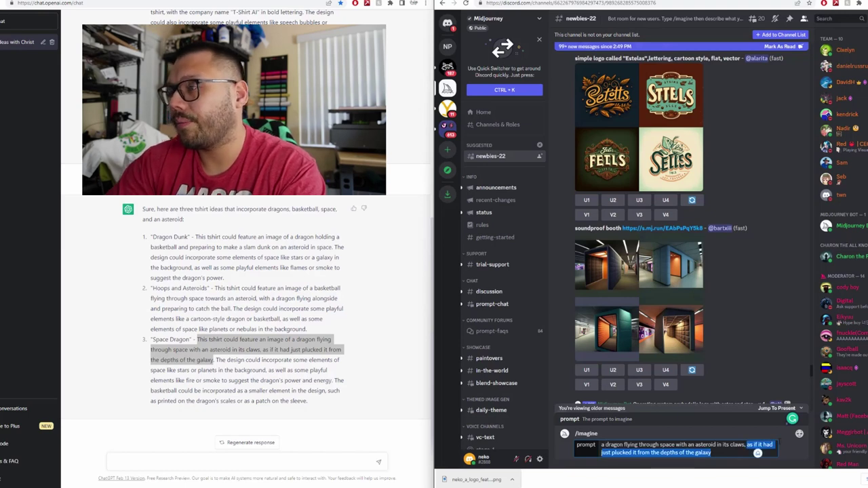
pyautogui.write('with planets')
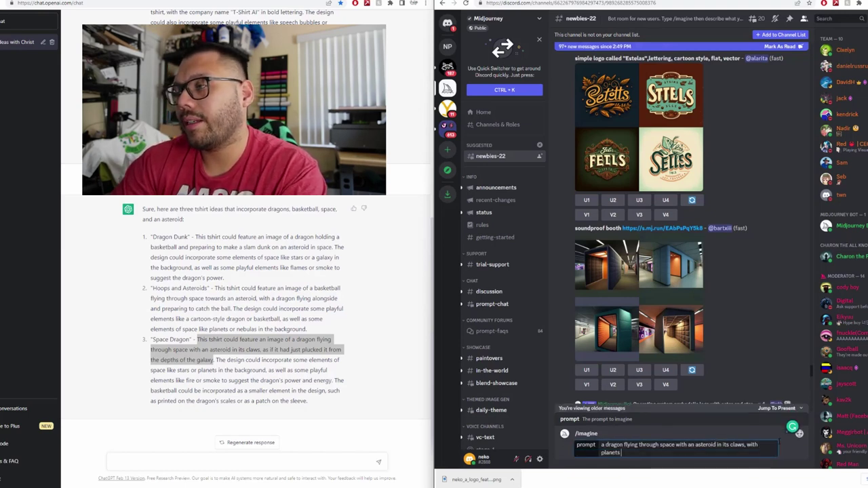
pyautogui.write(' and galaxies in the back')
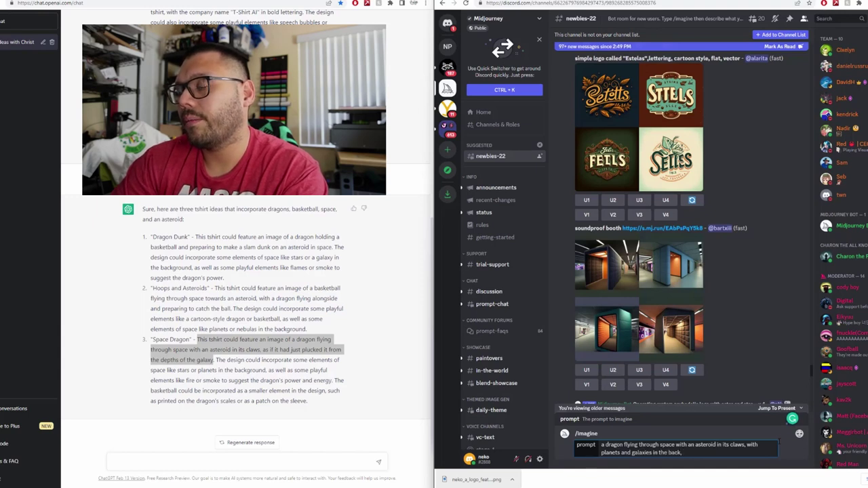
pyautogui.write(', going to')
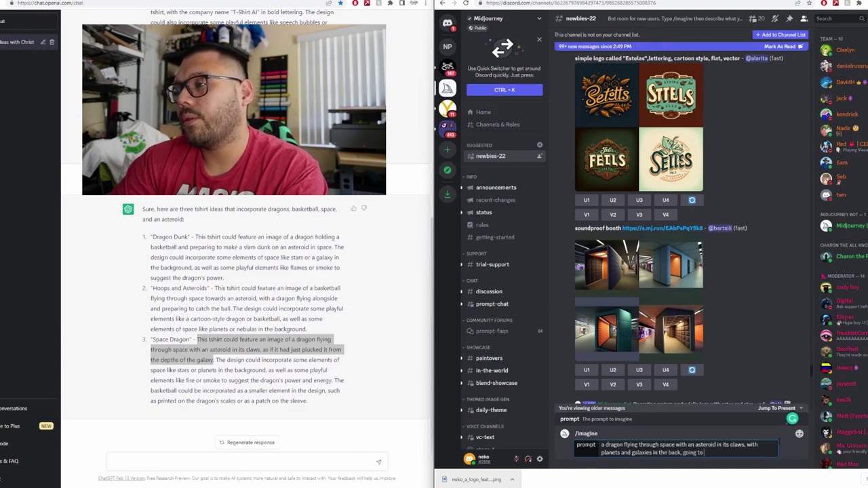
pyautogui.write(' sl')
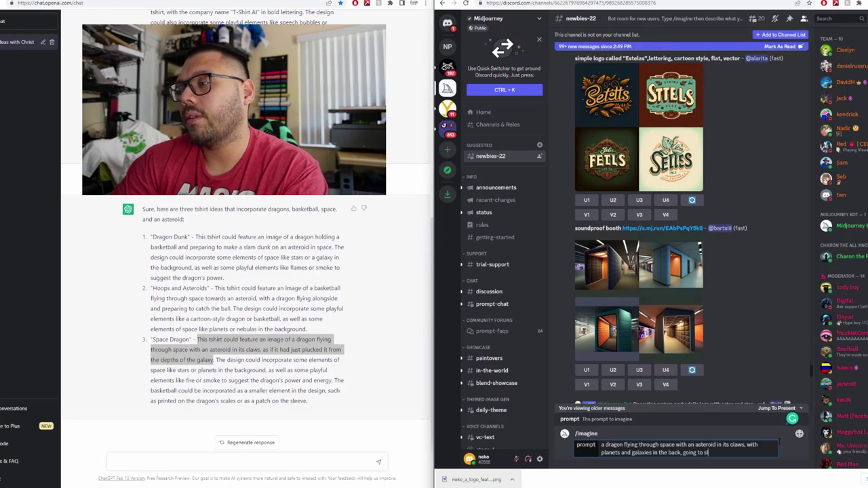
pyautogui.write('am dunk it on a')
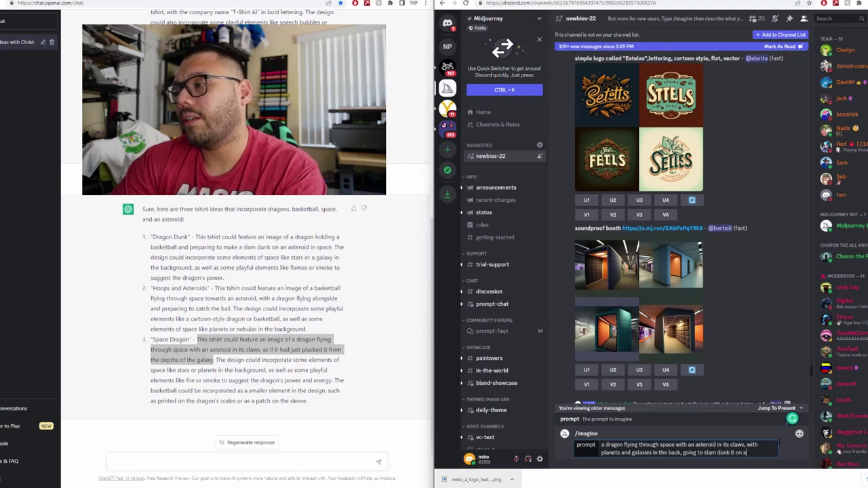
pyautogui.write(' basketball h')
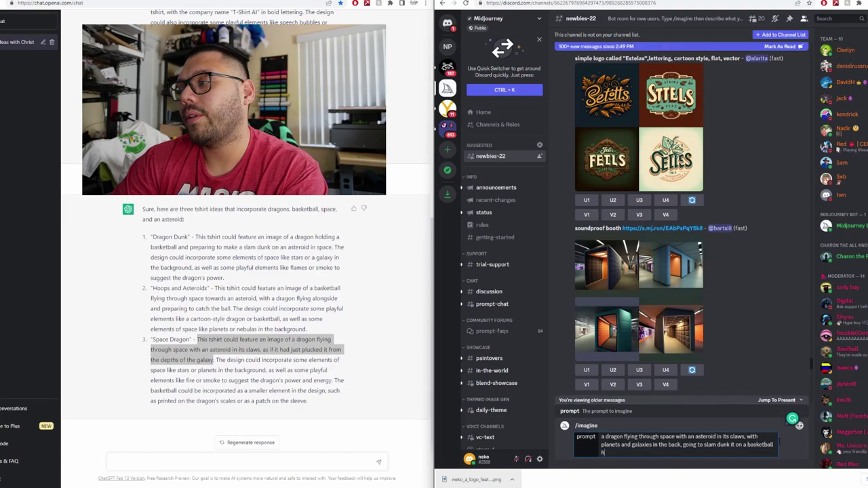
pyautogui.write('oop on the moon')
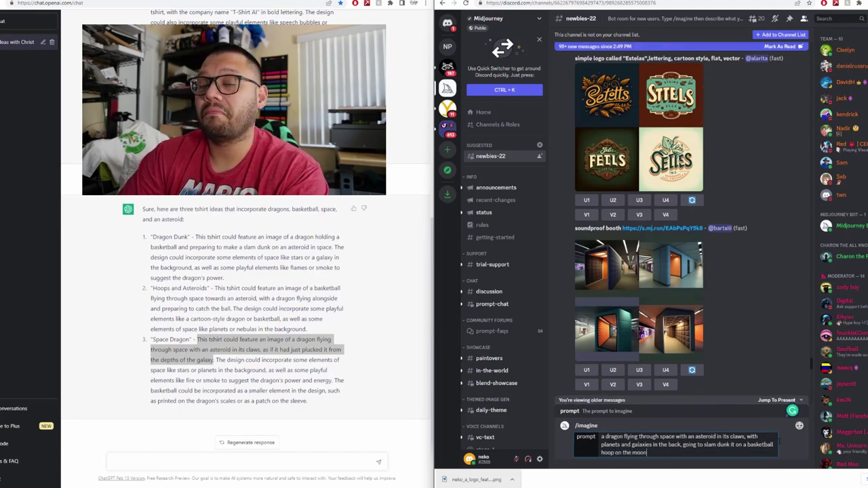
pyautogui.press('Return')
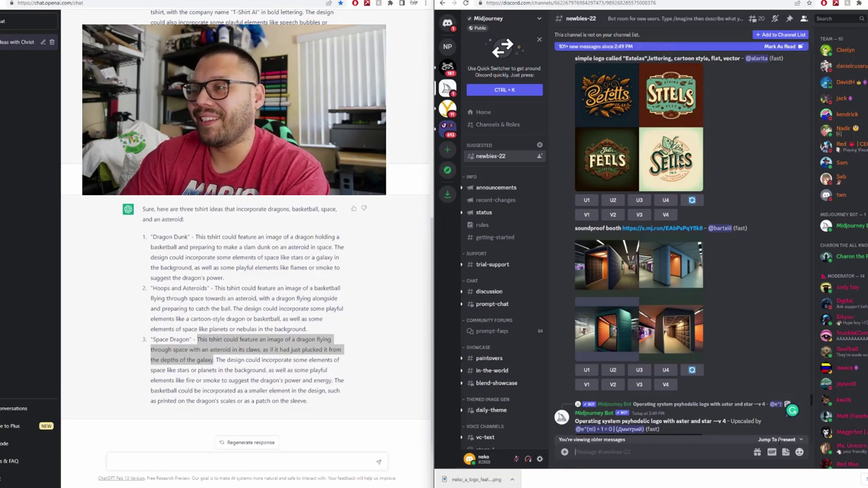
pyautogui.scroll(-5, 770, 390)
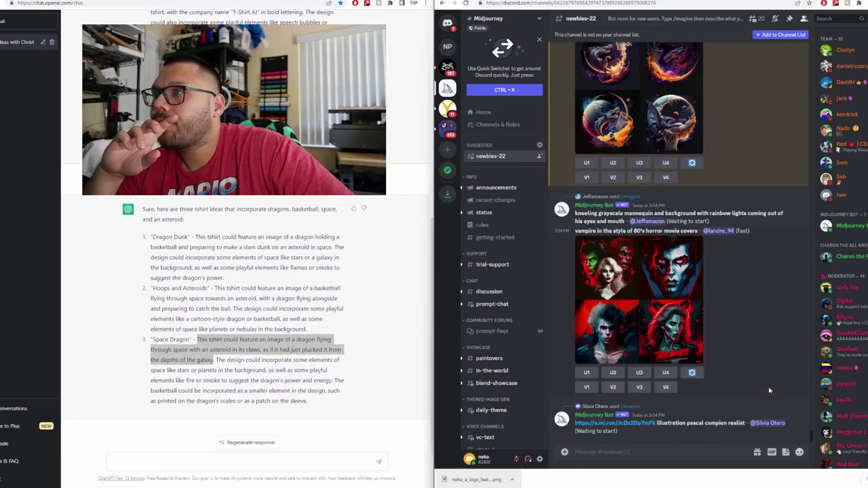
pyautogui.scroll(3, 617, 160)
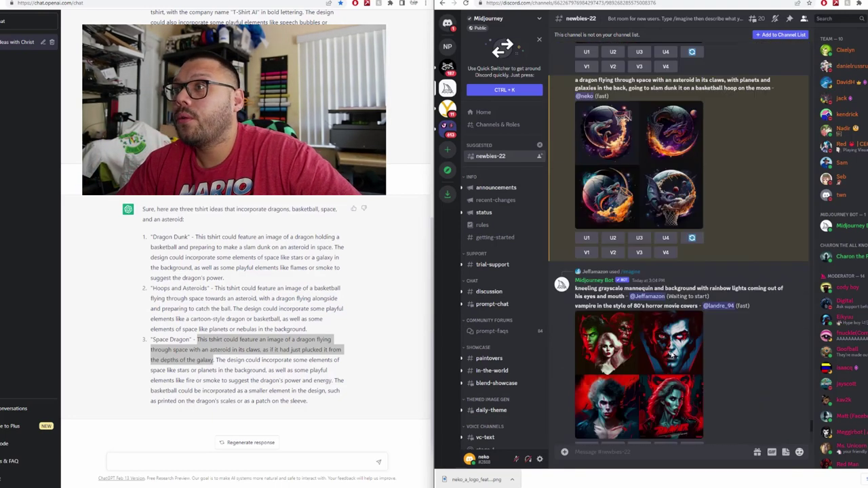
pyautogui.click(617, 161)
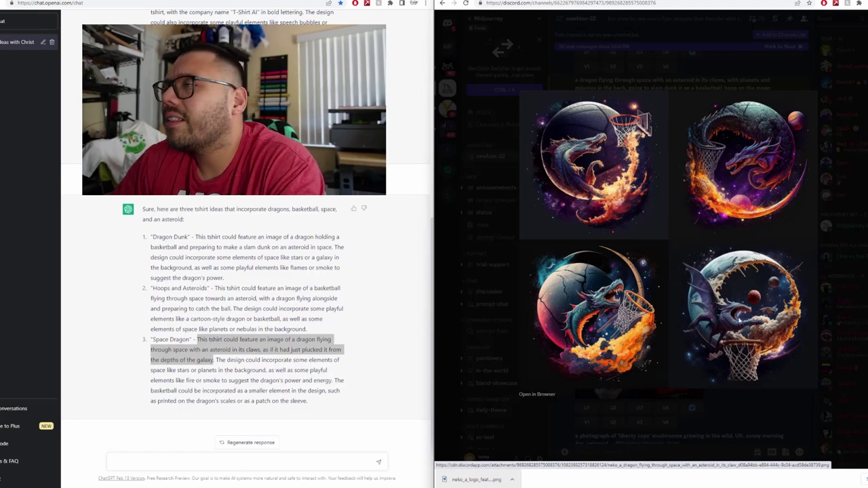
pyautogui.press('Escape')
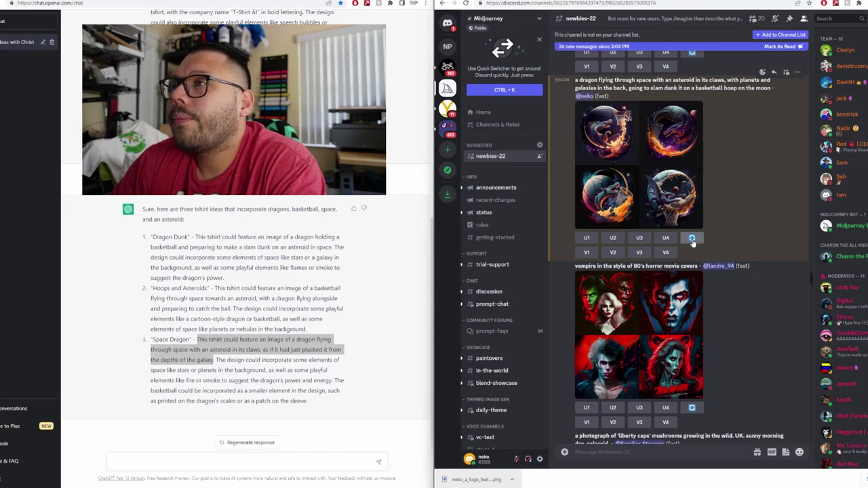
# Re-roll the dragon grid, inspect the new images full size, then upscale image U1
pyautogui.click(693, 239)
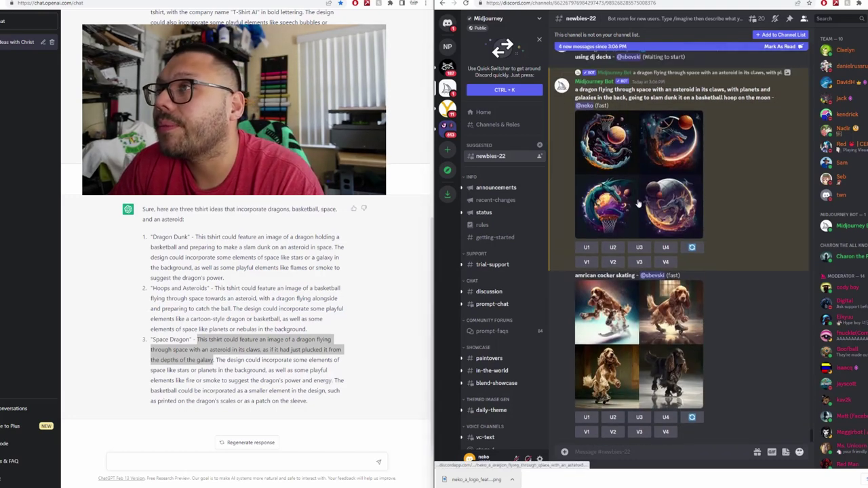
pyautogui.click(738, 324)
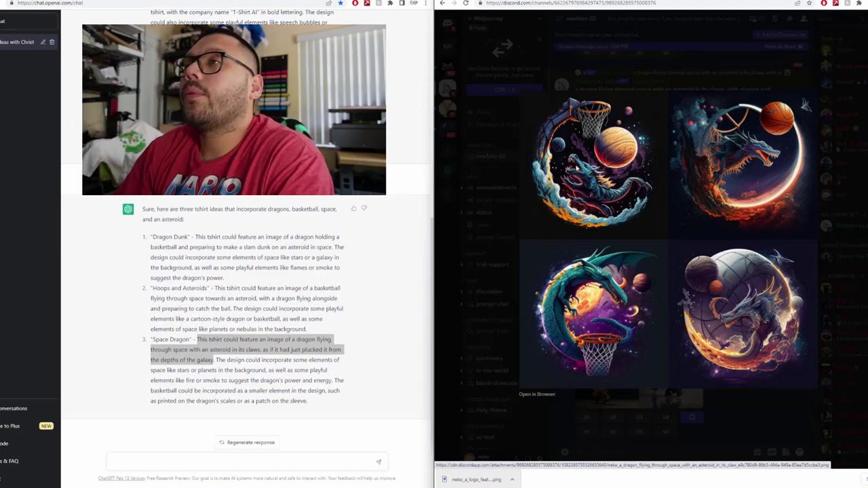
pyautogui.click(622, 68)
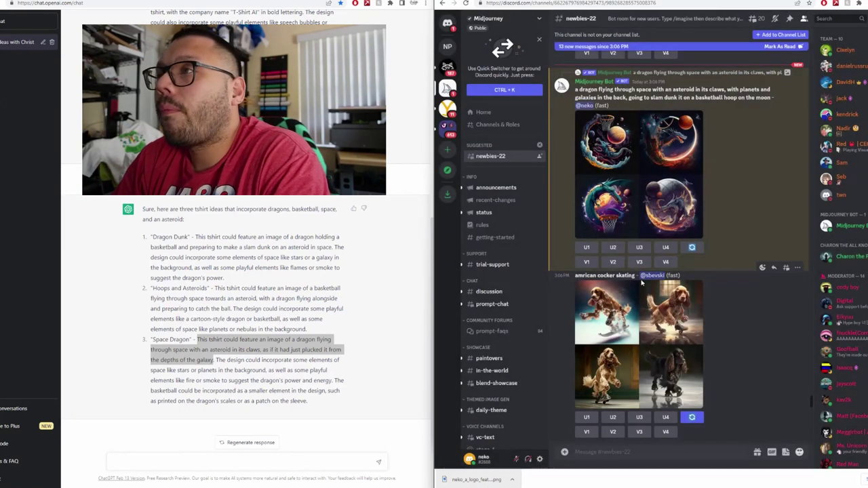
pyautogui.click(586, 246)
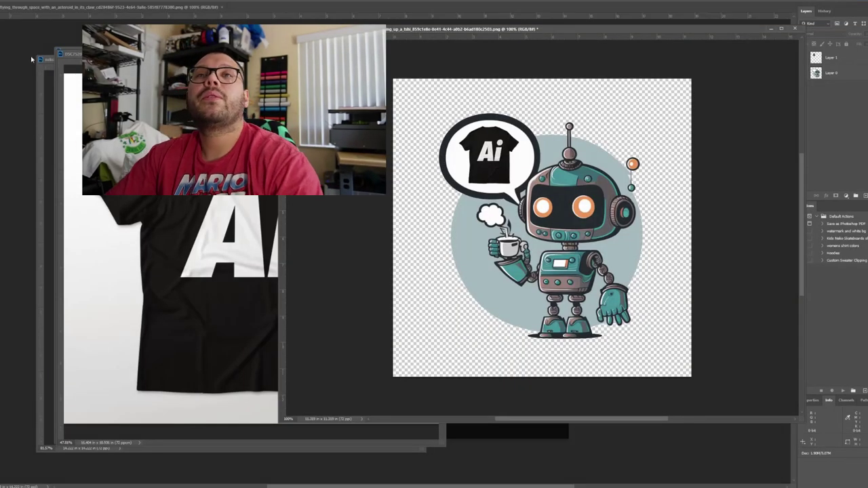
# Centre the dragon artwork on the design canvas and save so the black tee mockup updates
pyautogui.moveTo(102, 6); pyautogui.dragTo(549, 78)
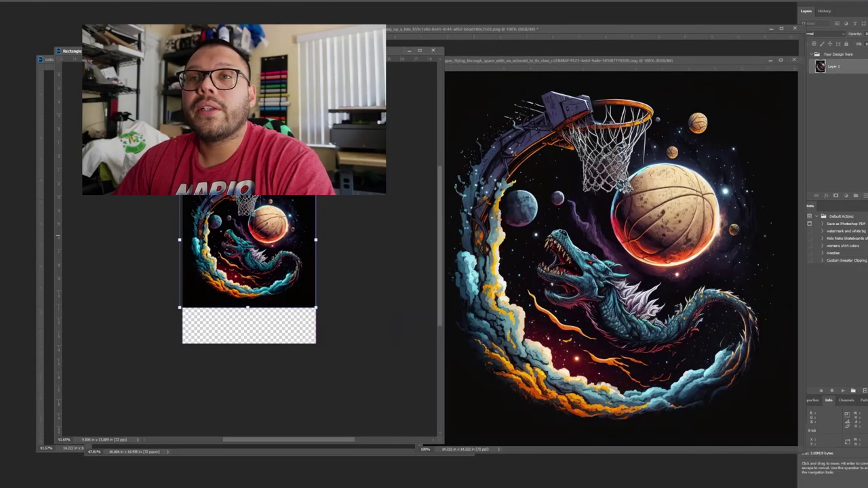
pyautogui.moveTo(207, 231); pyautogui.dragTo(199, 229)
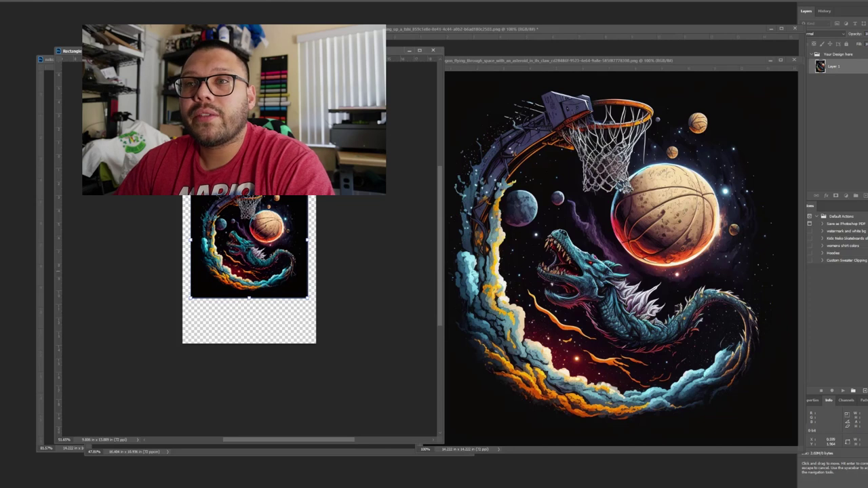
pyautogui.moveTo(198, 229); pyautogui.dragTo(199, 208)
pyautogui.press('Return')
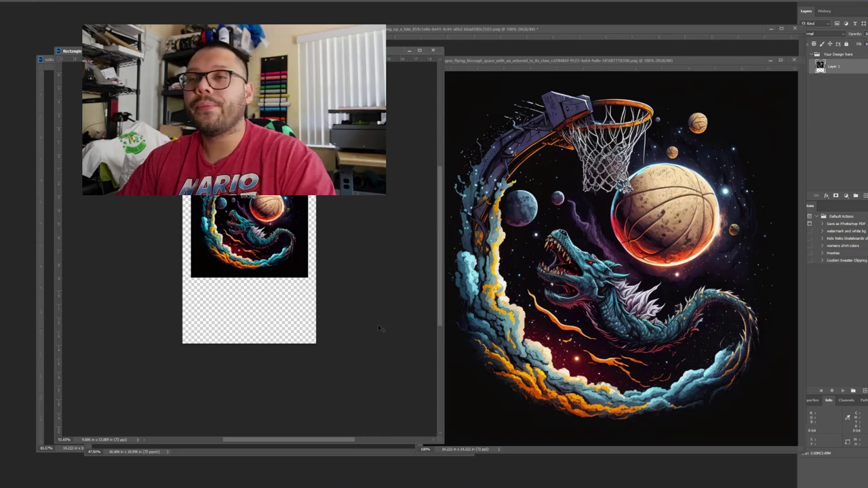
pyautogui.hotkey('ctrl', 's')
pyautogui.hotkey('ctrl', 'w')
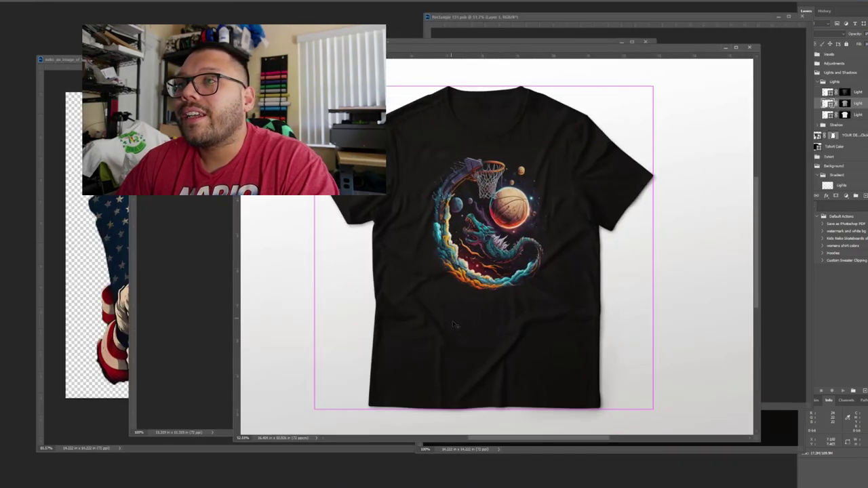
pyautogui.rightClick(475, 202)
pyautogui.press('Escape')
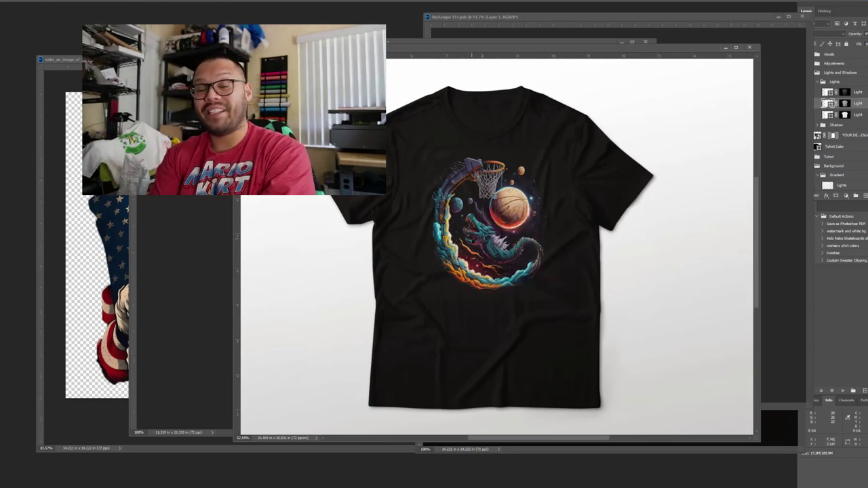